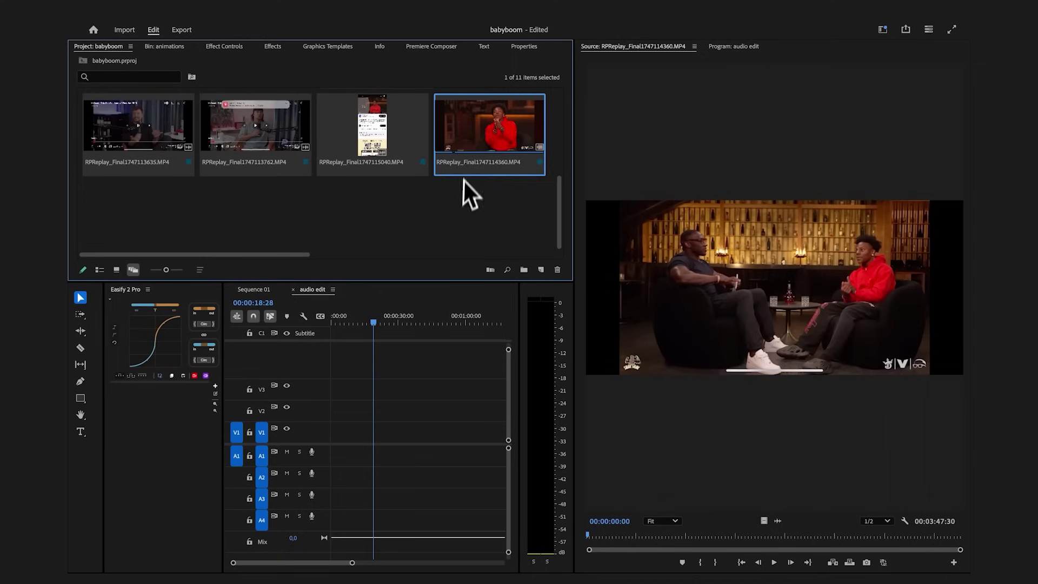
# Put the podcast clip on the timeline, unlink and delete its video, and choose MP3 export.
pyautogui.moveTo(464, 181); pyautogui.dragTo(382, 437)
pyautogui.rightClick(382, 437)
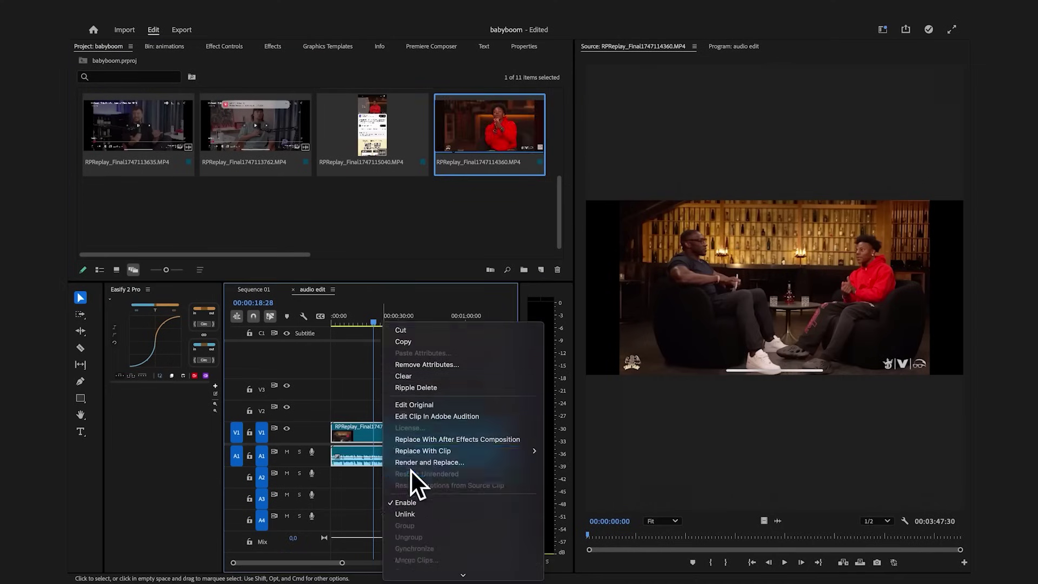
pyautogui.click(413, 491)
pyautogui.click(388, 433)
pyautogui.press('Delete')
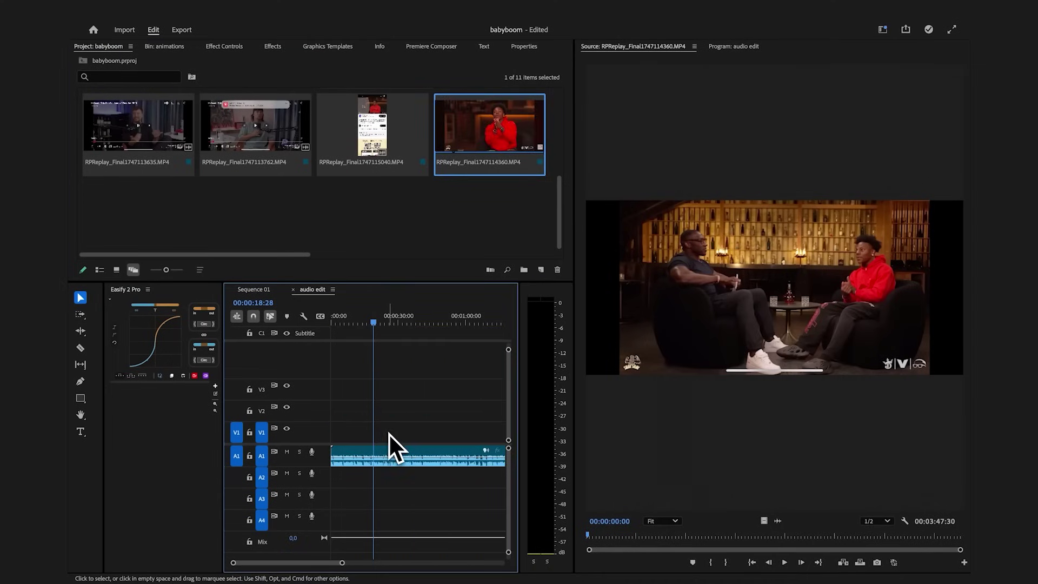
pyautogui.scroll(-2, 412, 347)
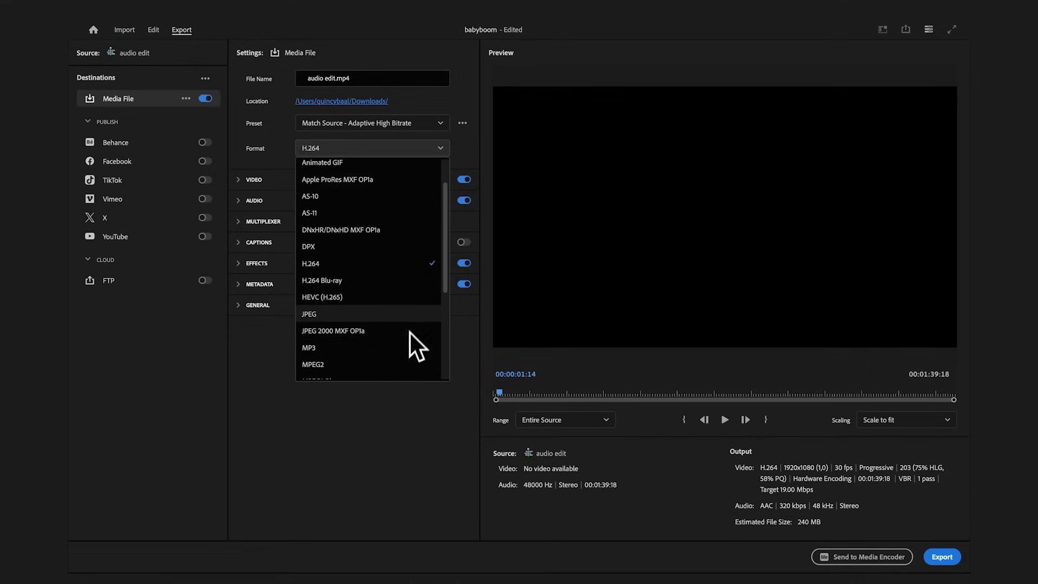
pyautogui.click(406, 368)
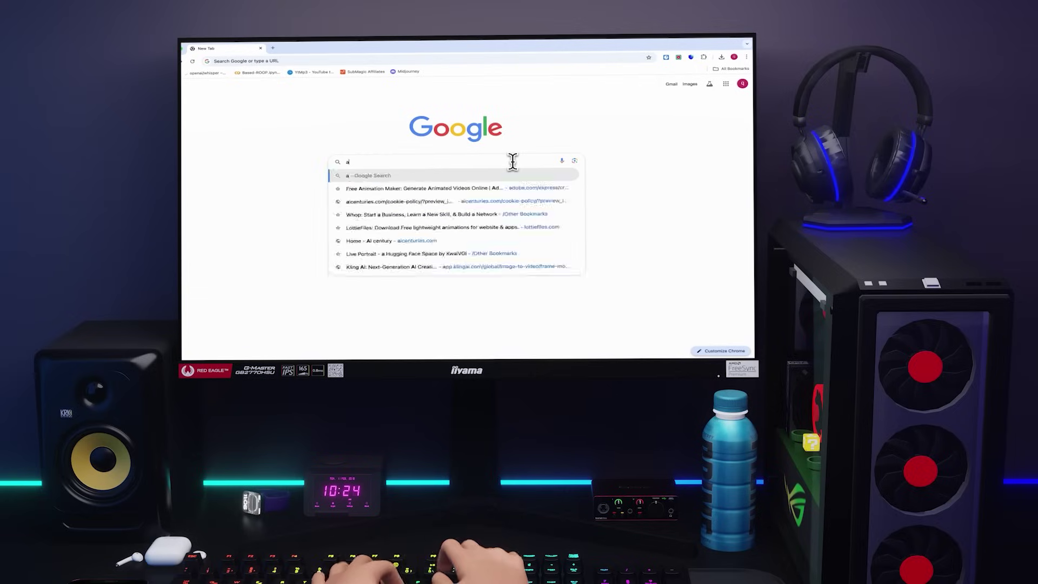
# Search for Adobe Podcast and upload audio edit.mp3 into its Enhance Speech tool.
pyautogui.write('adobe podc')
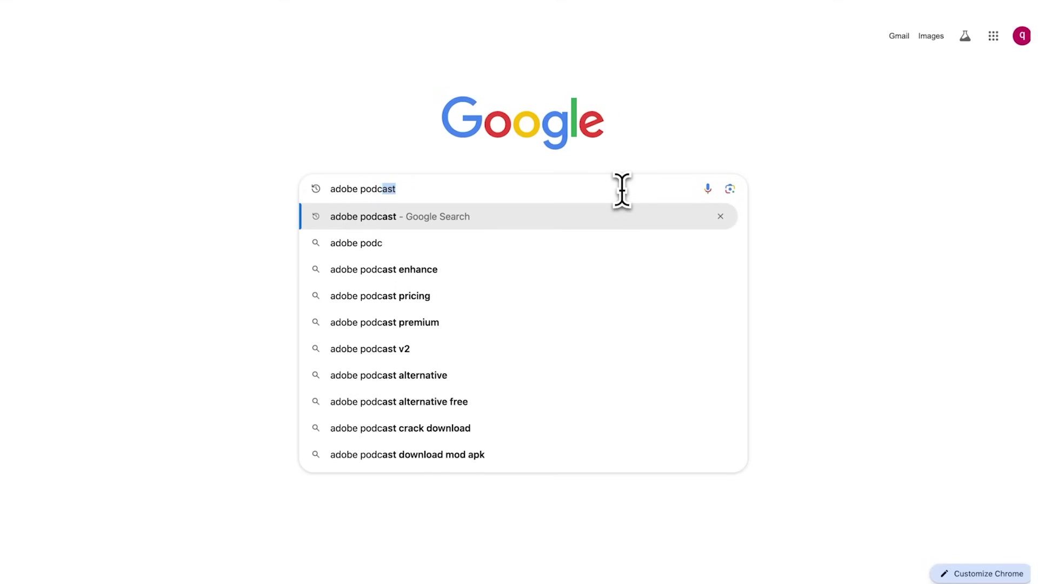
pyautogui.write('ast')
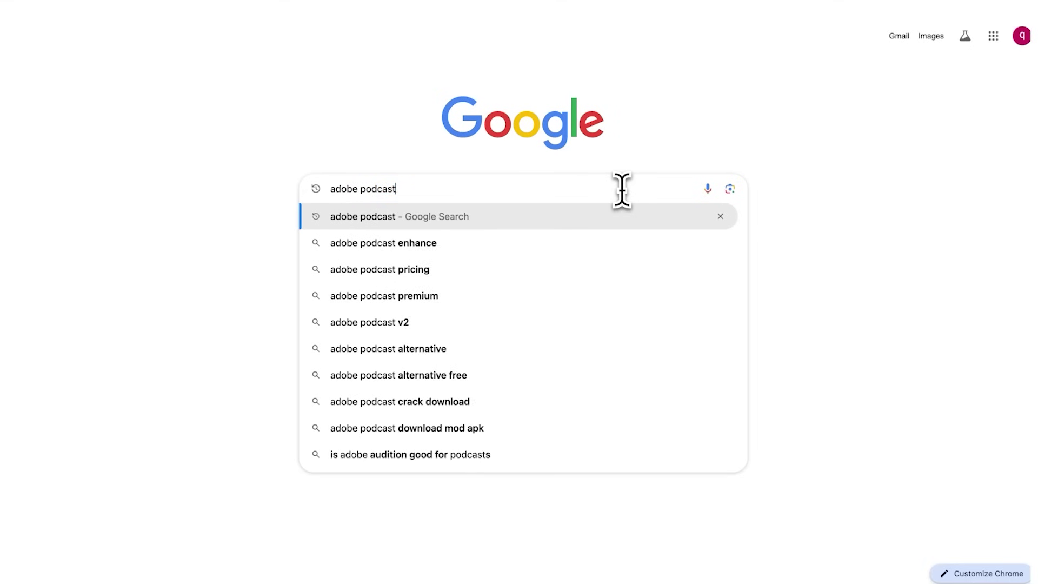
pyautogui.press('Return')
pyautogui.click(464, 152)
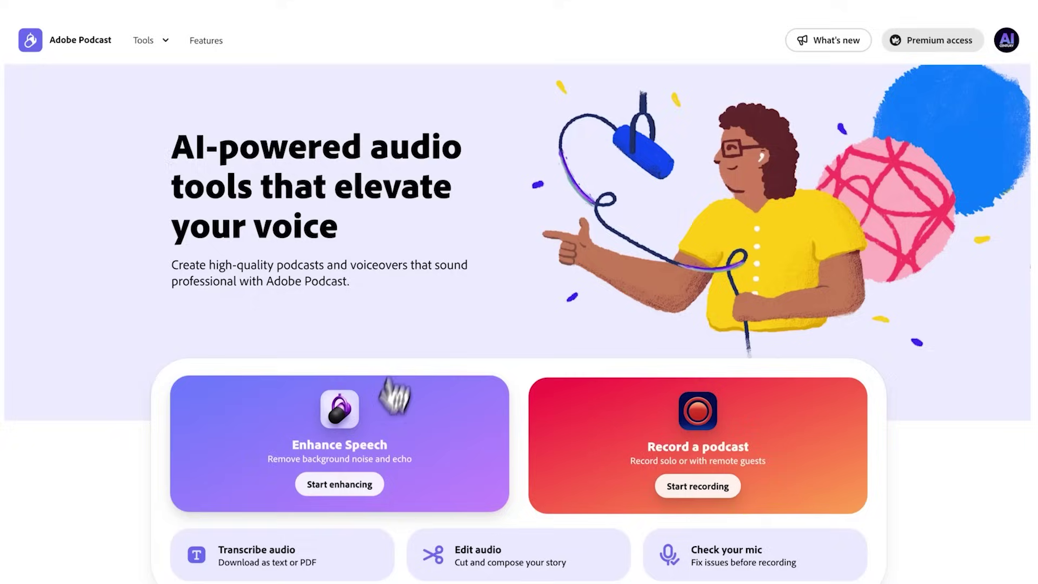
pyautogui.click(361, 488)
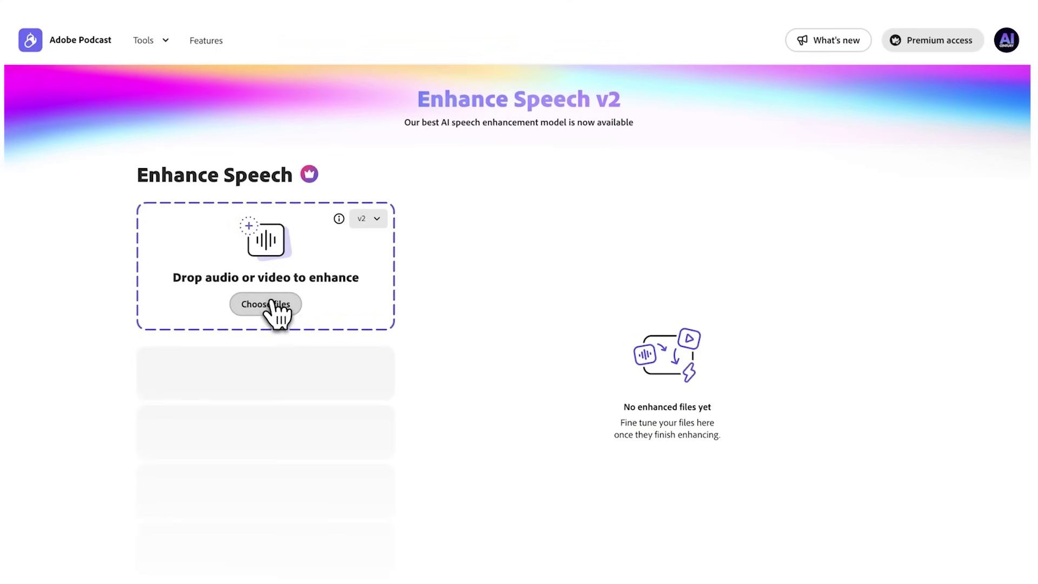
pyautogui.click(270, 303)
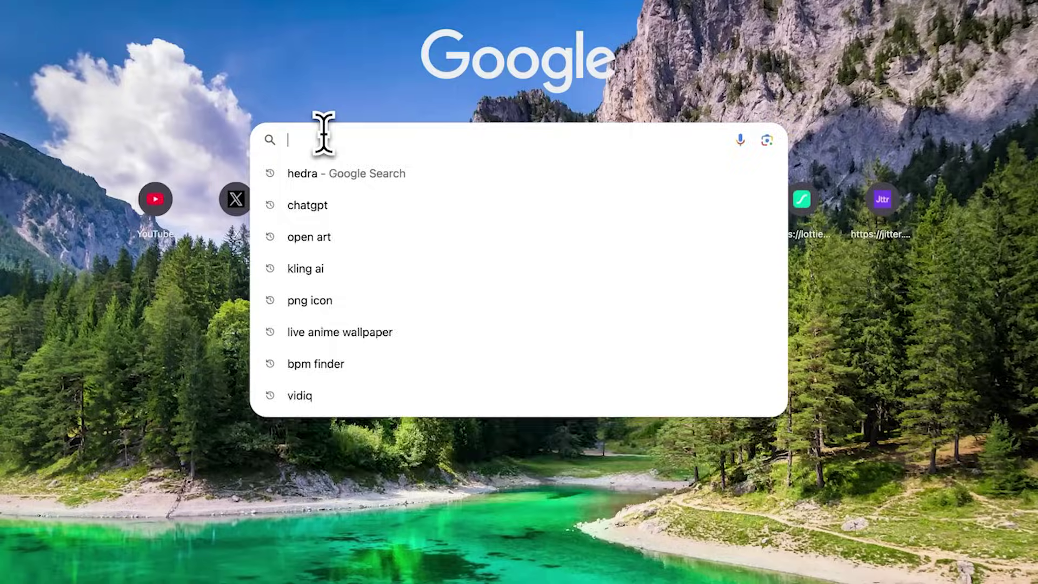
# Search for Fish Audio and go to its Voice Cloning page to build a new voice.
pyautogui.write('Fish audio')
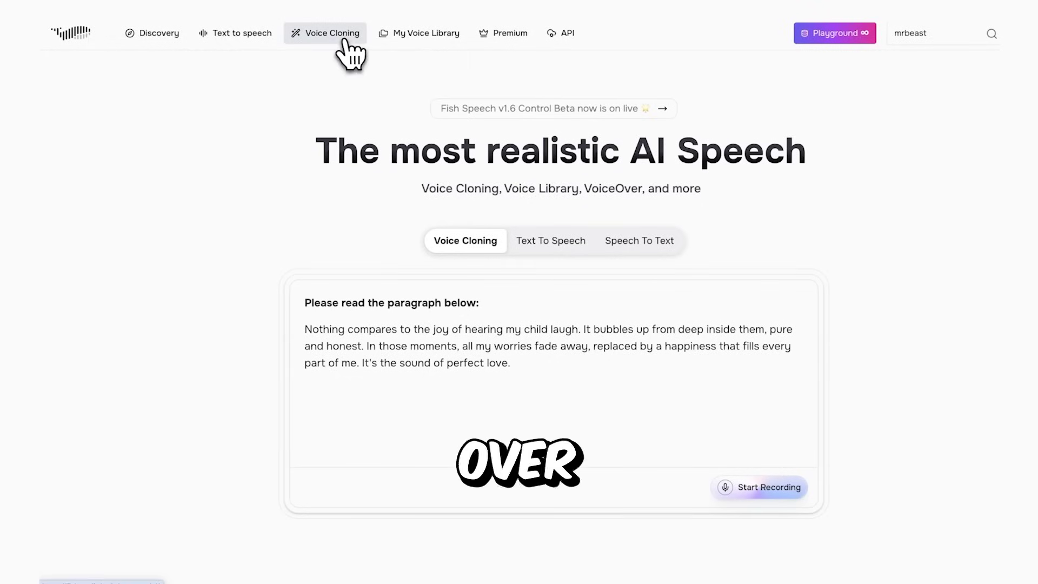
pyautogui.click(344, 42)
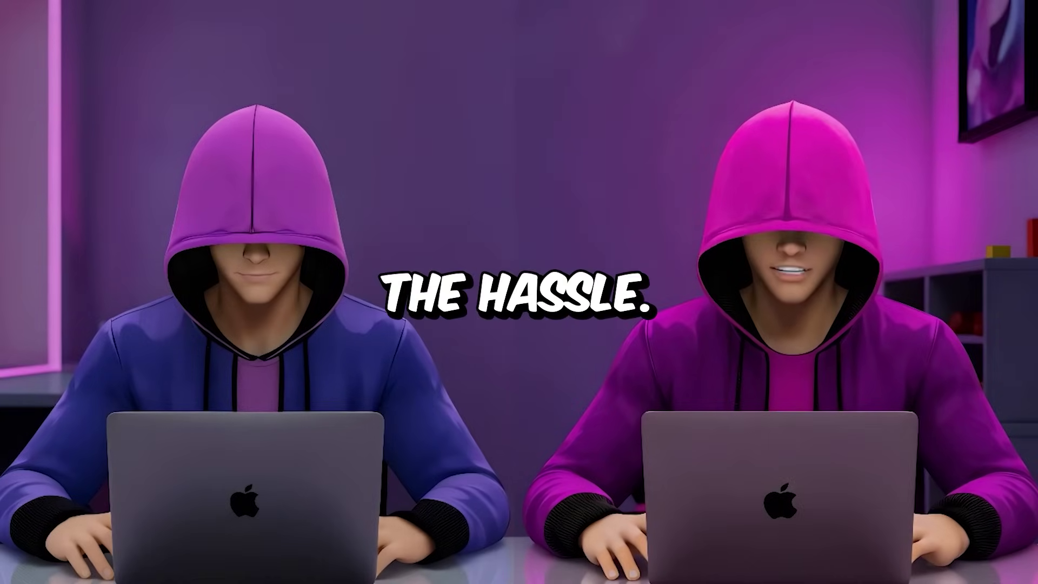
# Upload a cover photo for the new voice, reposition it in the crop frame, and save.
pyautogui.click(193, 343)
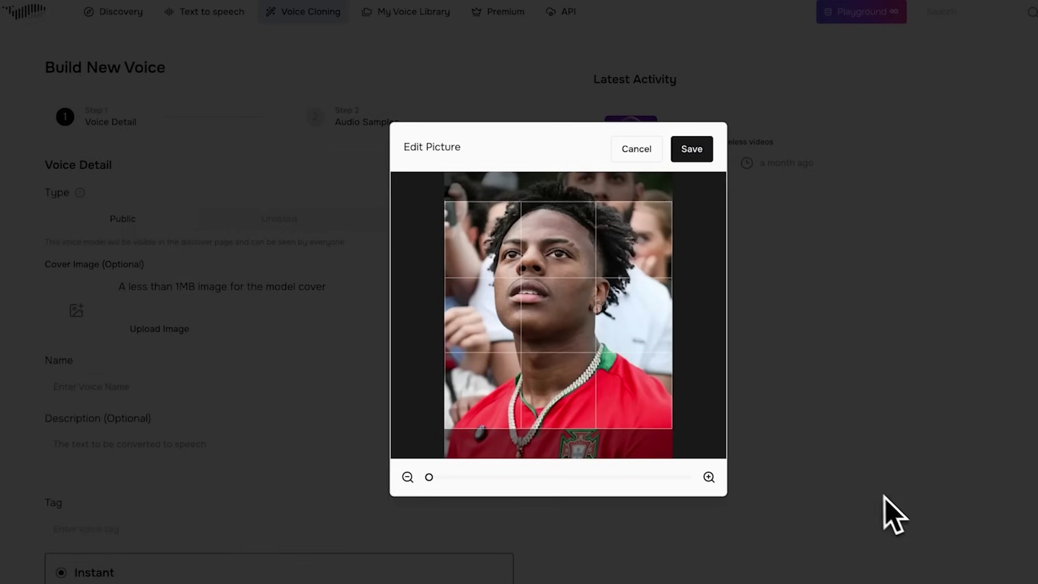
pyautogui.moveTo(603, 386); pyautogui.dragTo(598, 407)
pyautogui.click(694, 154)
# Name the voice 'Ishowspeed by AICentury', add the enhanced audio as its sample, and save it.
pyautogui.click(340, 389)
pyautogui.write('Ishowspeed')
pyautogui.write('by AICentury')
pyautogui.scroll(-5, 339, 393)
pyautogui.click(115, 390)
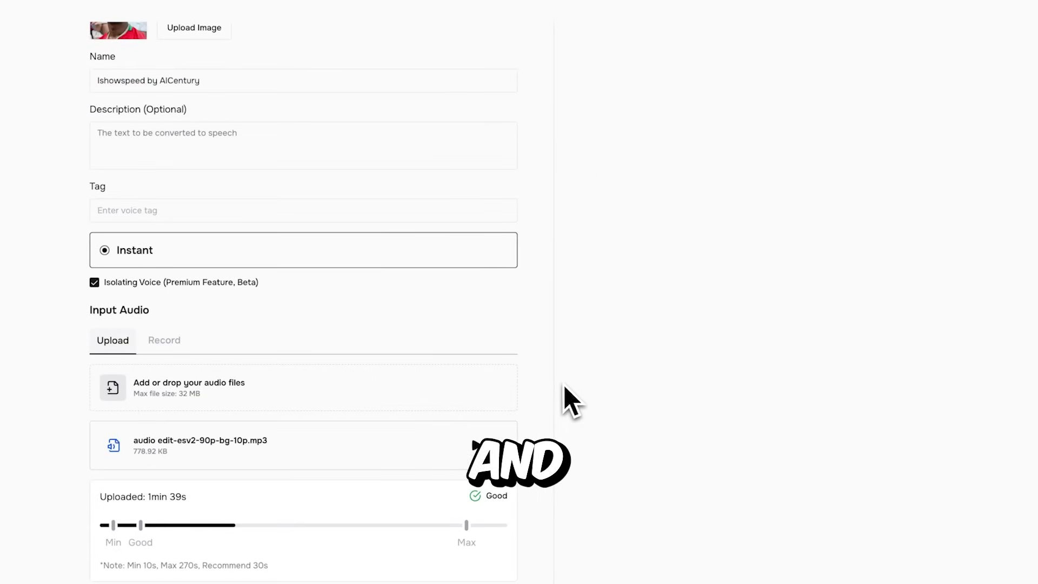
pyautogui.scroll(-2, 563, 385)
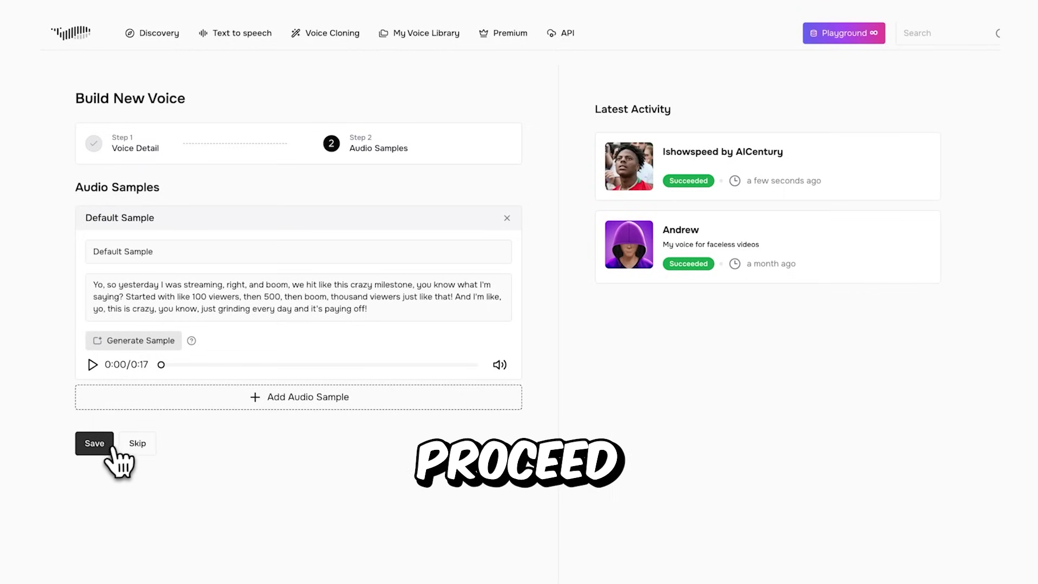
pyautogui.click(95, 443)
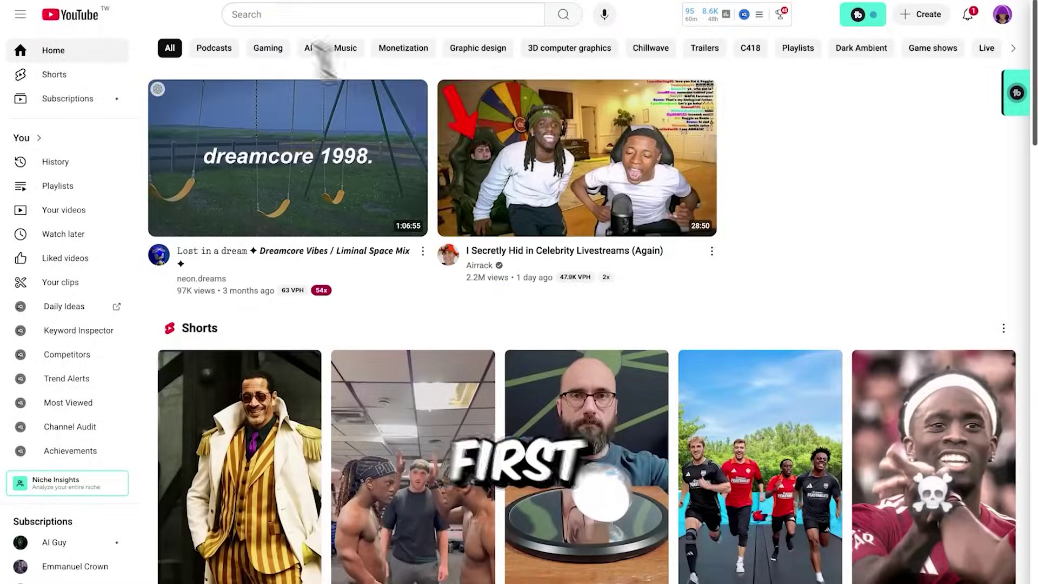
# Search YouTube for 'ishowspeed podcast', open the interview, and seek to about 12:54.
pyautogui.click(241, 14)
pyautogui.write('isho')
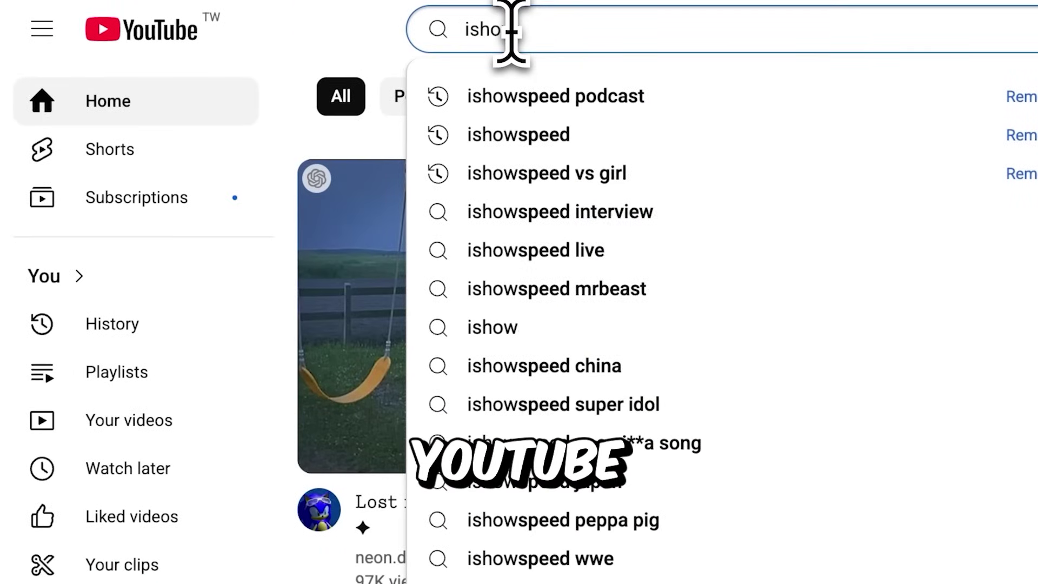
pyautogui.write('wspeed podcast')
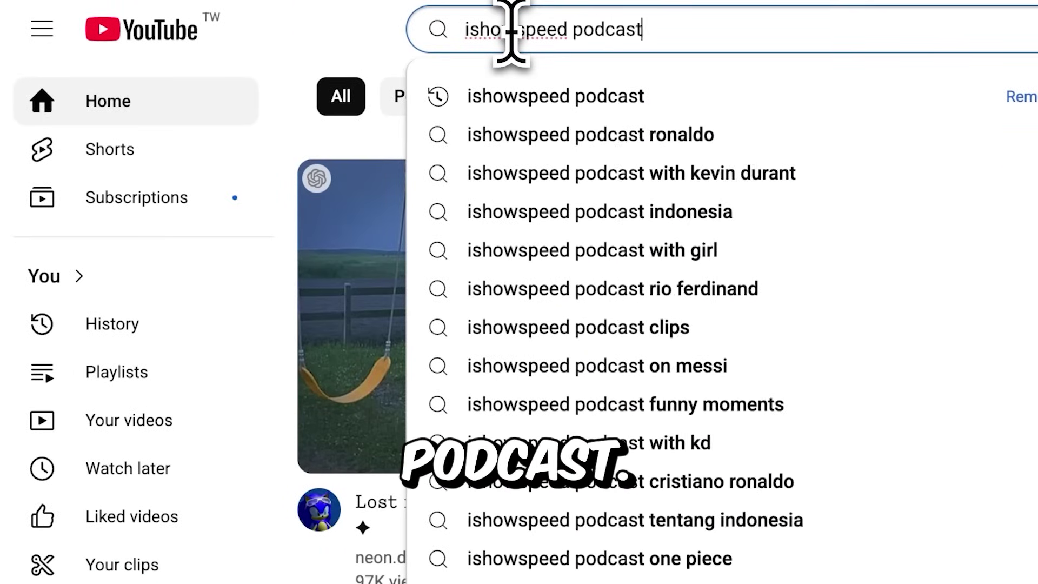
pyautogui.press('Return')
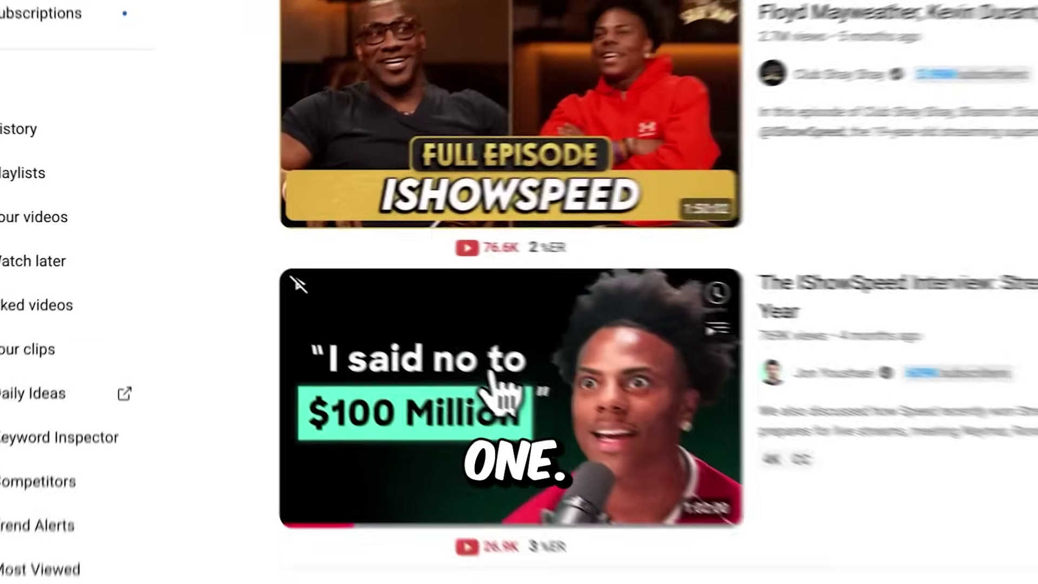
pyautogui.click(324, 297)
pyautogui.moveTo(172, 438); pyautogui.dragTo(172, 438)
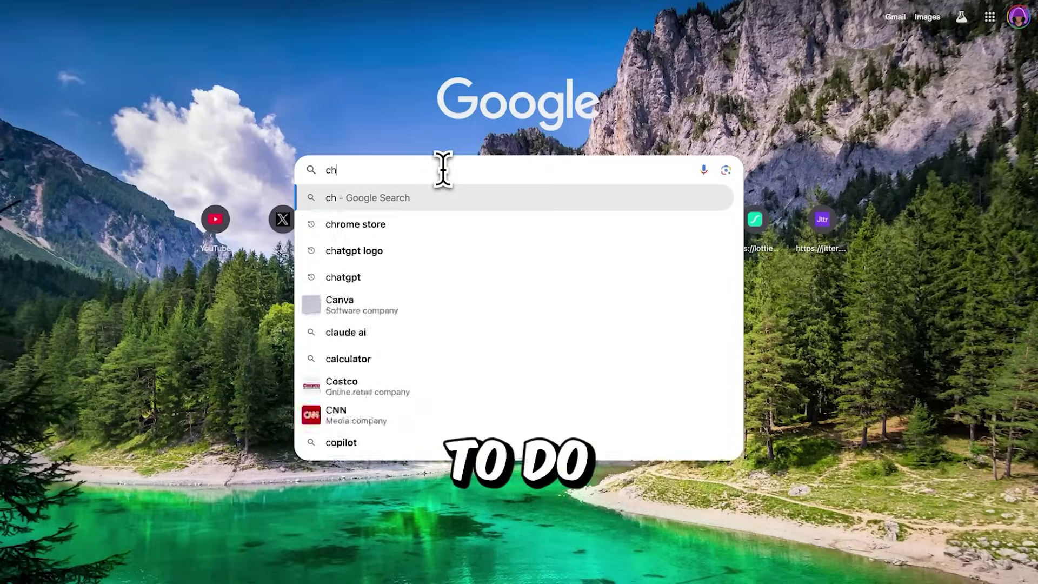
pyautogui.write('rome')
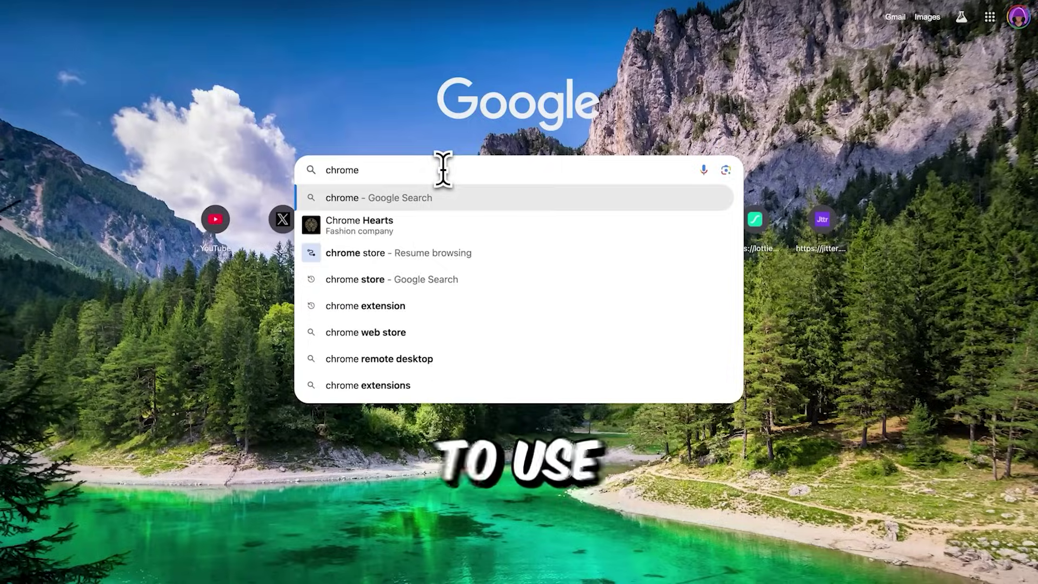
pyautogui.write(' store')
# Open the Chrome Web Store and find the Screenshot YouTube extension.
pyautogui.press('Return')
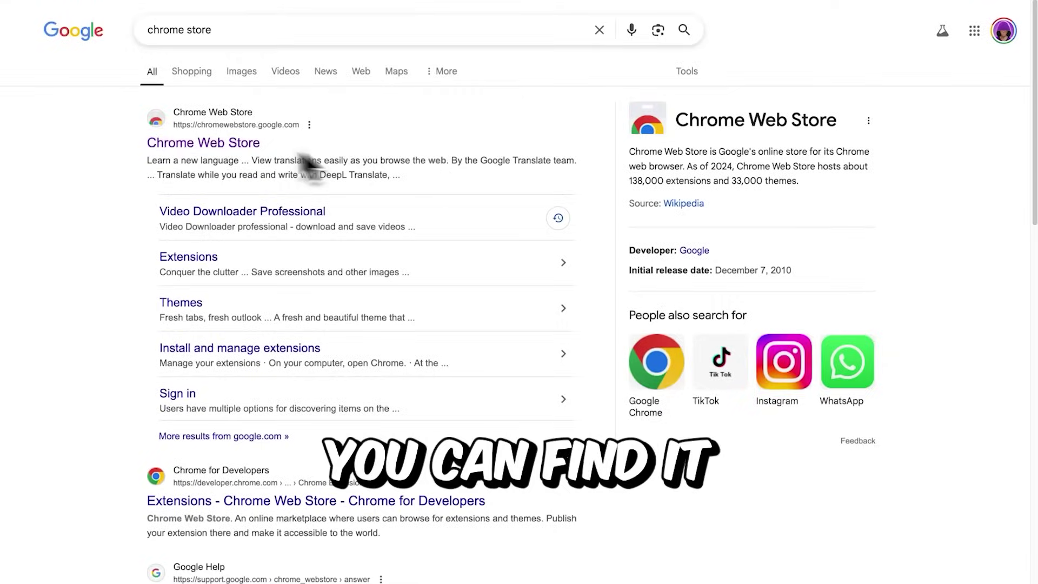
pyautogui.click(218, 143)
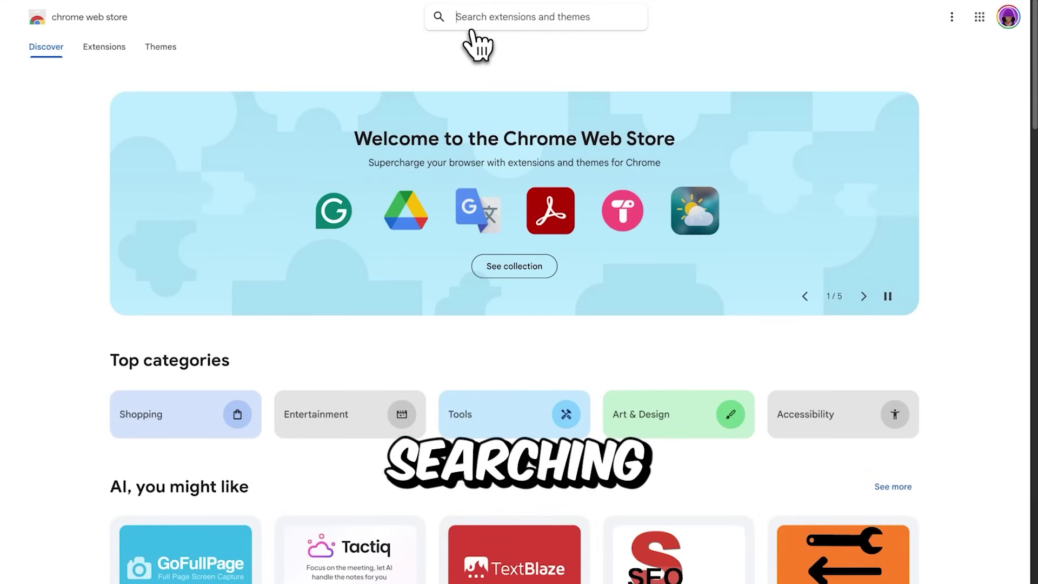
pyautogui.write('screenshot you')
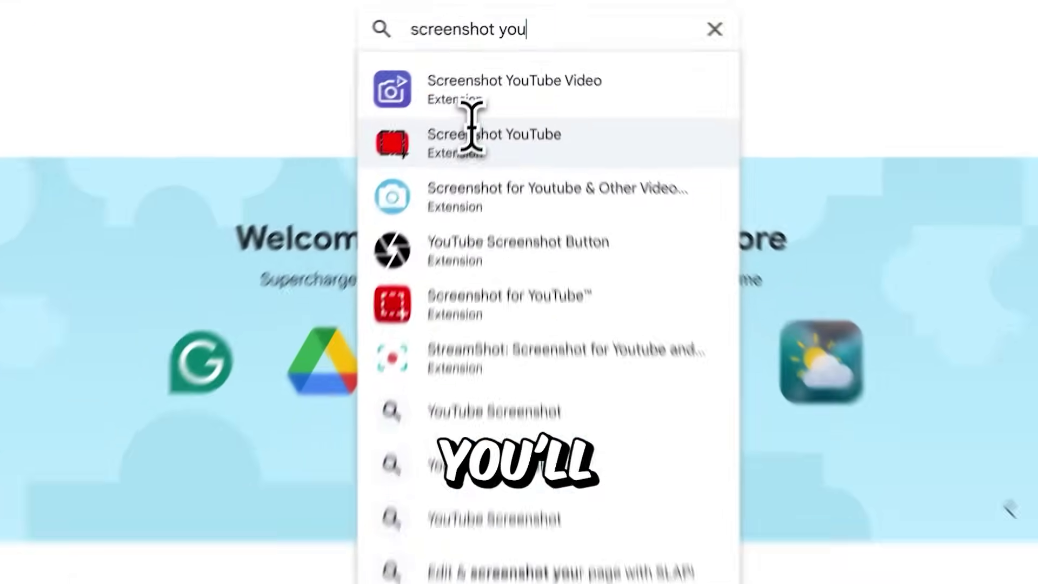
pyautogui.click(471, 128)
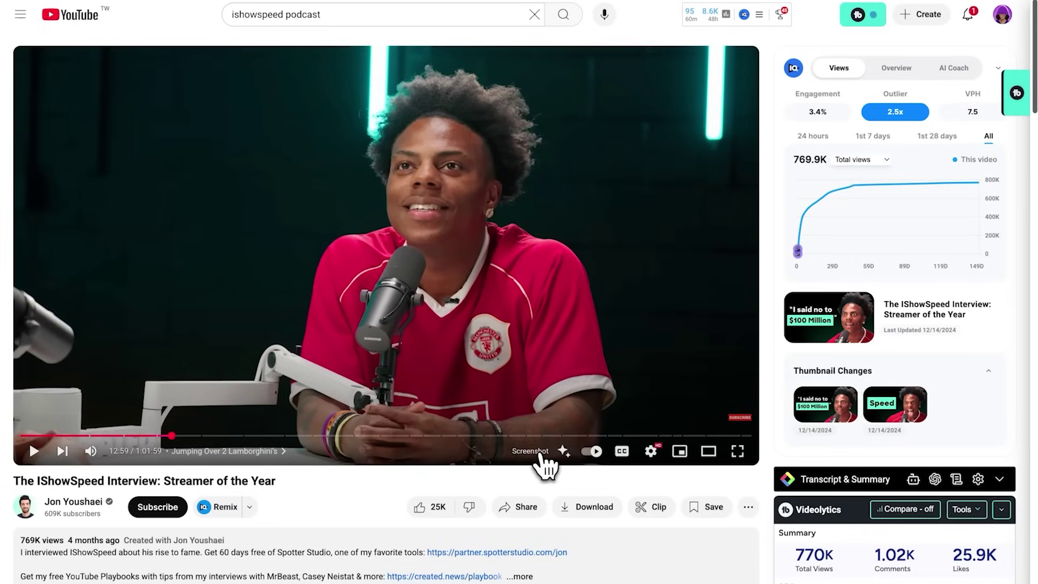
# Open the 200M-views 'mrbeast podcast' interview on YouTube, then start a new Photoshop document.
pyautogui.click(358, 18)
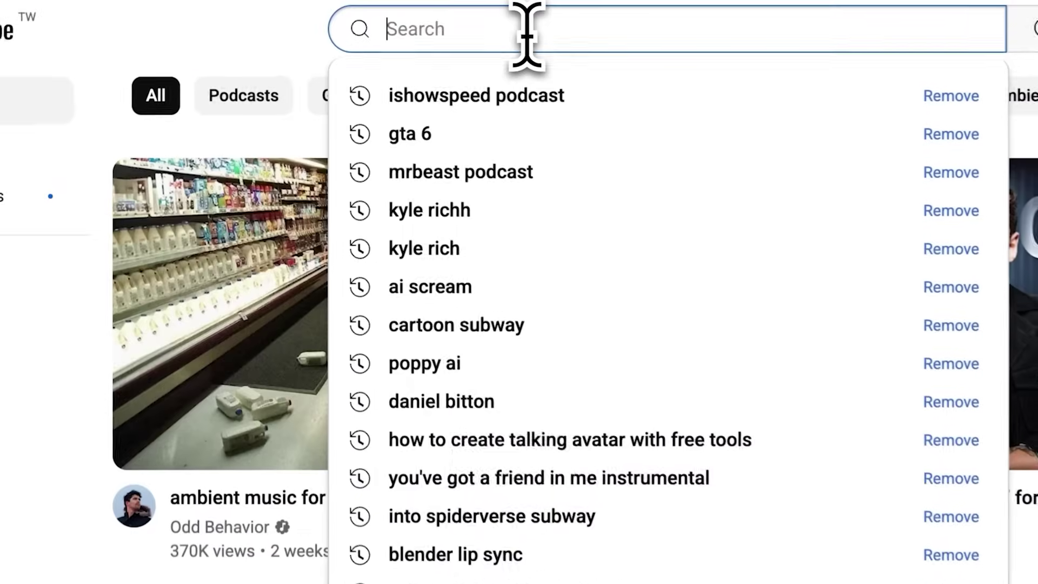
pyautogui.write('mrbeast podc')
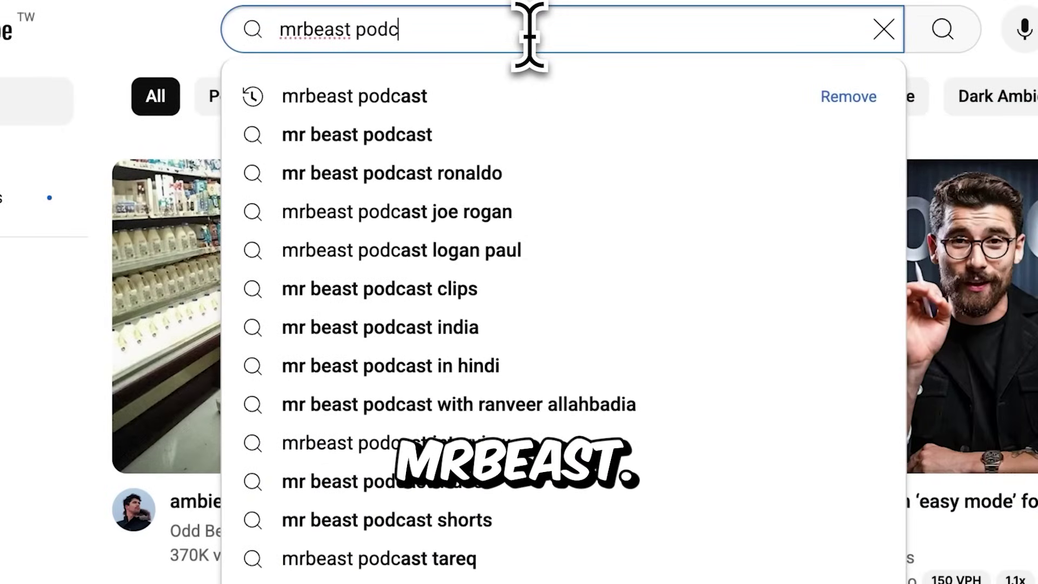
pyautogui.press('Return')
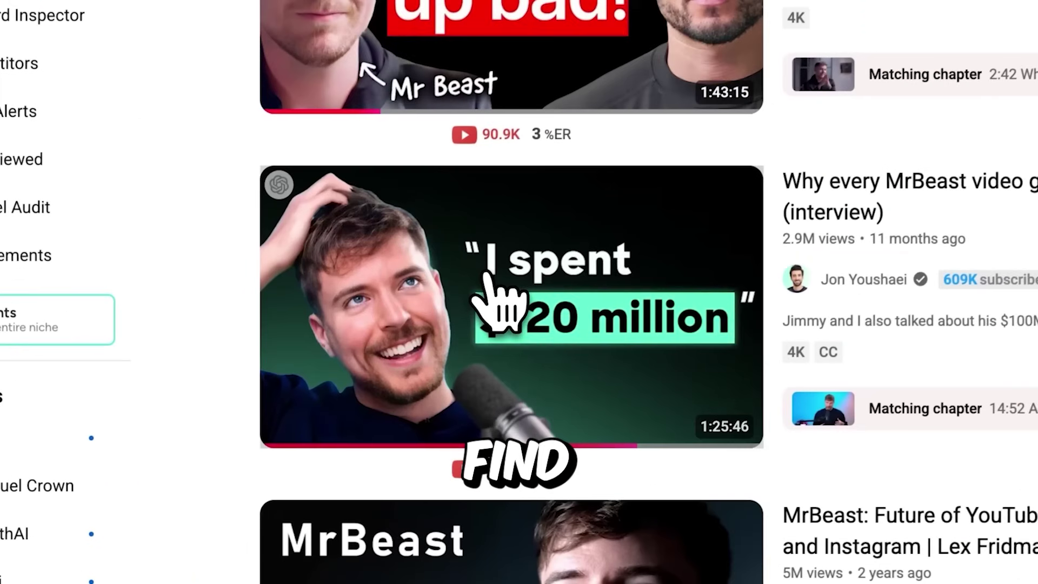
pyautogui.click(489, 276)
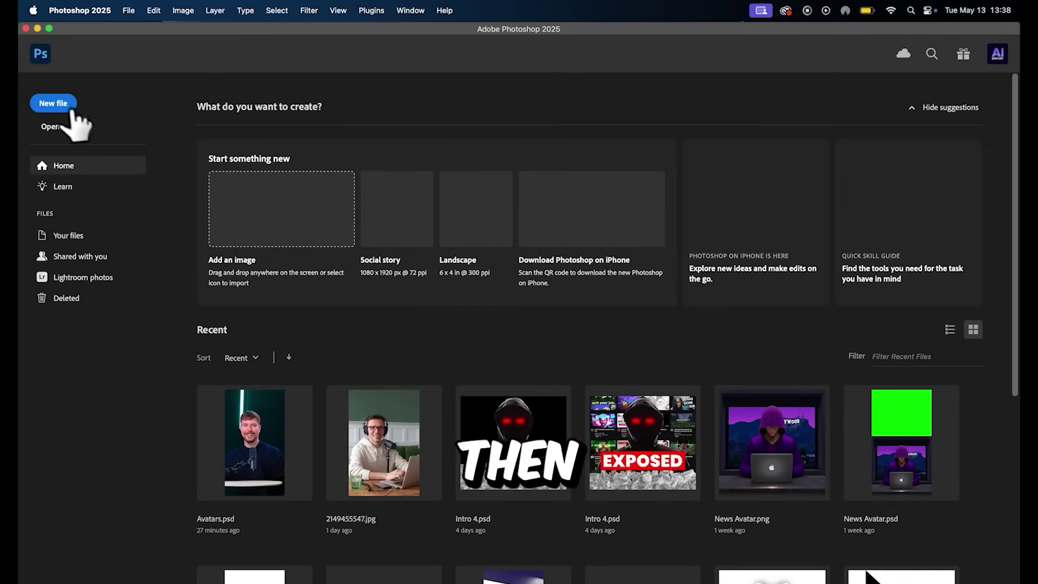
pyautogui.click(54, 104)
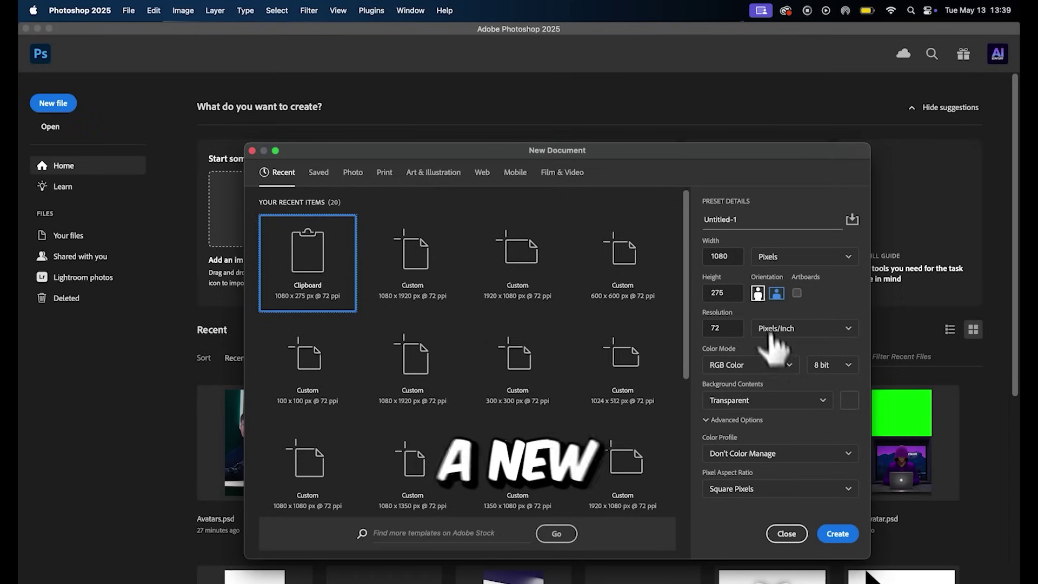
# Create a 1080 x 1920 canvas, place the four screenshots, and enlarge and centre the top one.
pyautogui.click(414, 253)
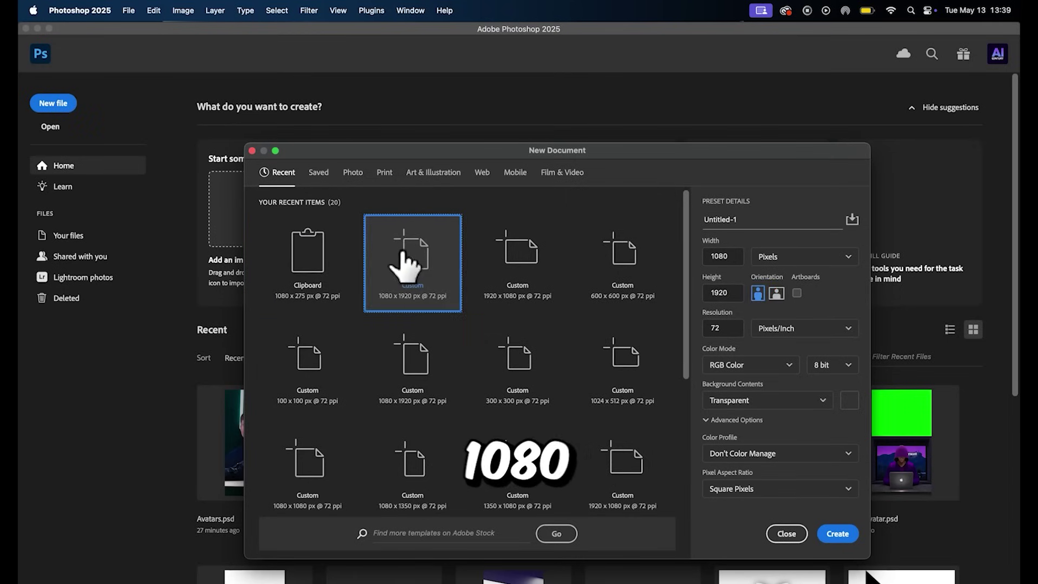
pyautogui.click(838, 534)
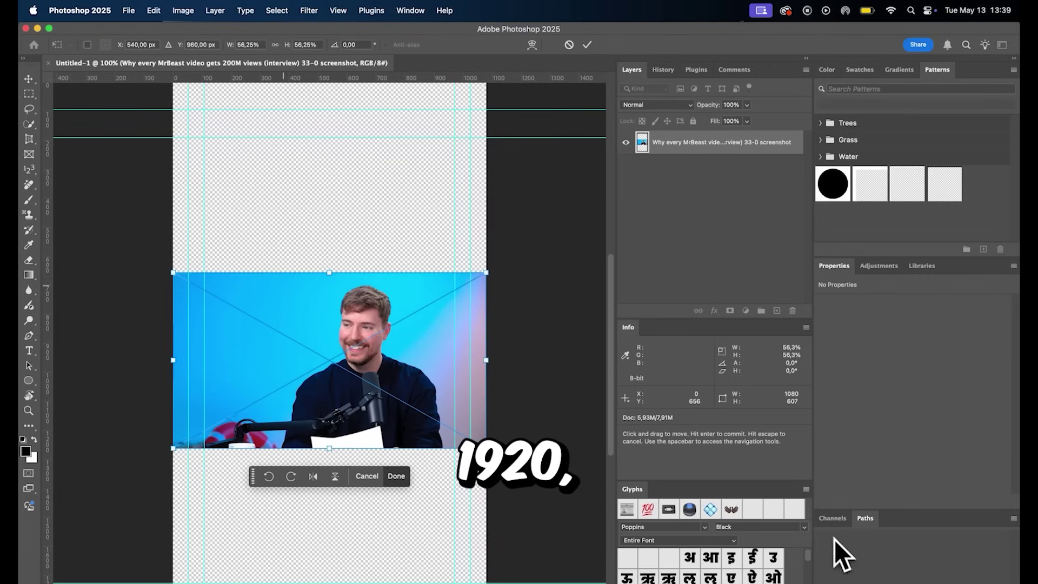
pyautogui.click(587, 47)
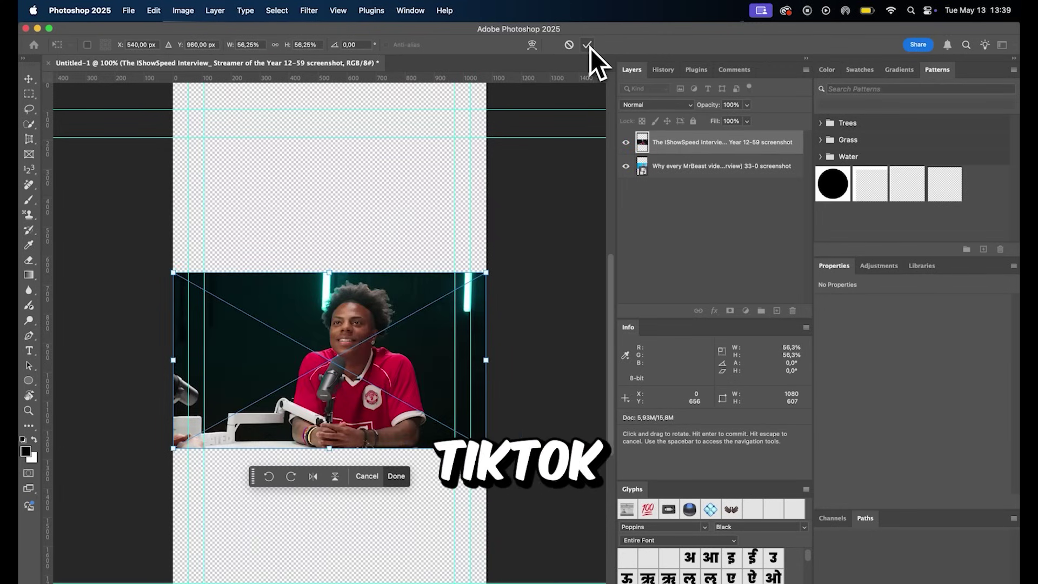
pyautogui.click(587, 47)
pyautogui.click(587, 47)
pyautogui.click(587, 46)
pyautogui.press('super+minus')
pyautogui.press('super+minus')
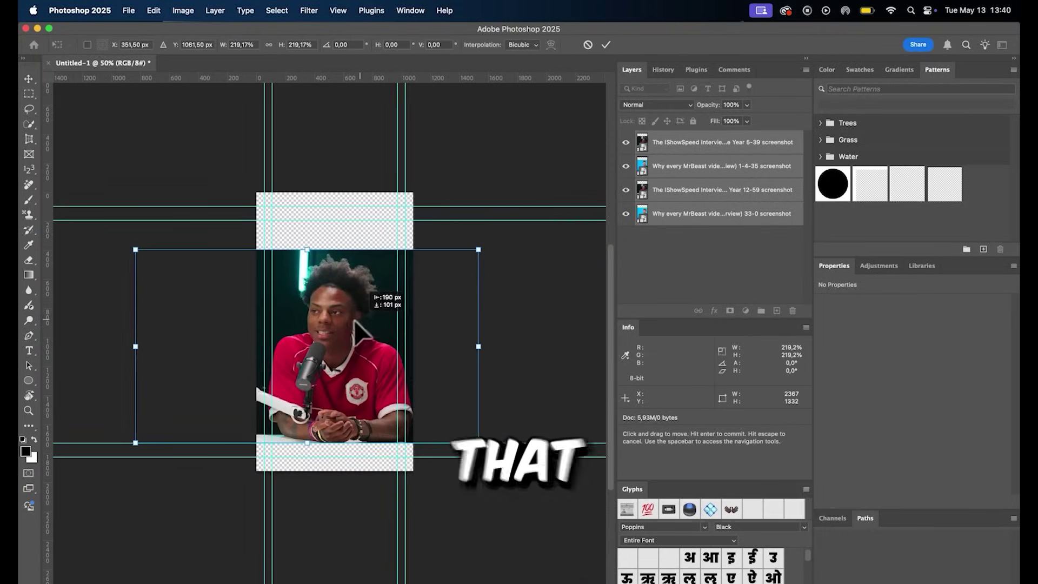
pyautogui.moveTo(281, 314); pyautogui.dragTo(278, 312)
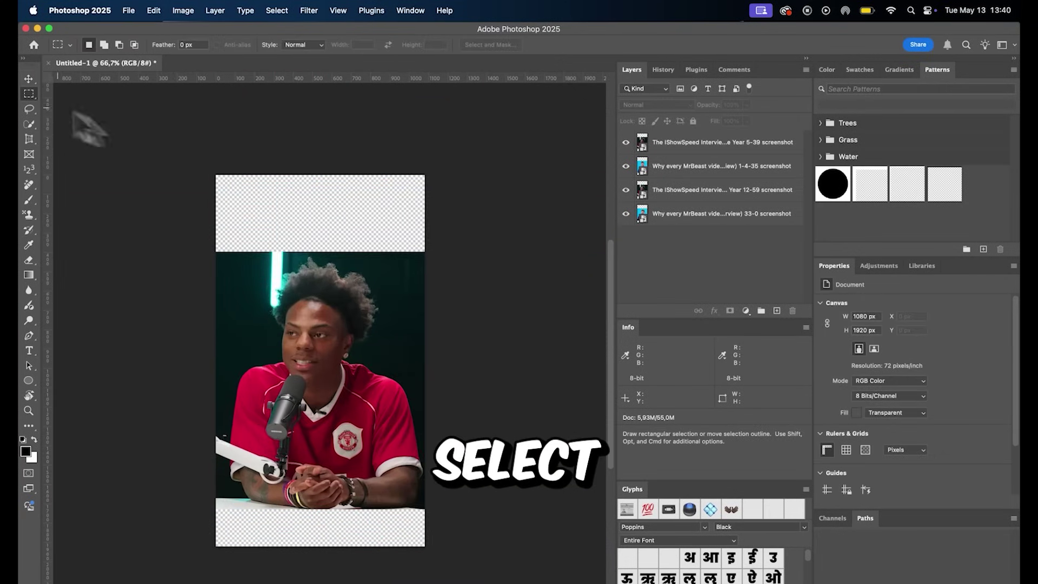
# Generative-fill the empty top and bottom with studio background and export the extended photo.
pyautogui.click(432, 560)
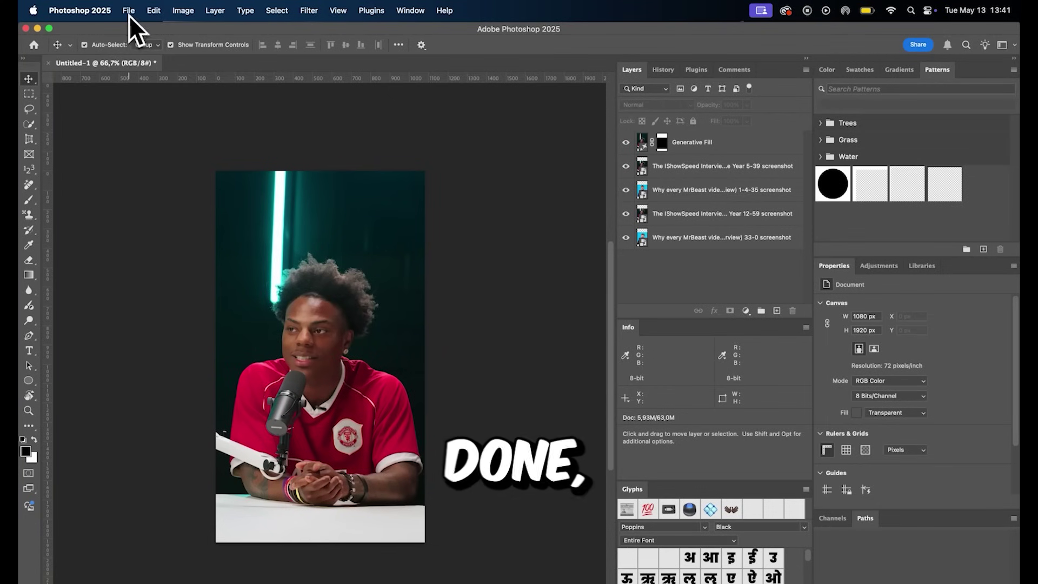
pyautogui.click(129, 10)
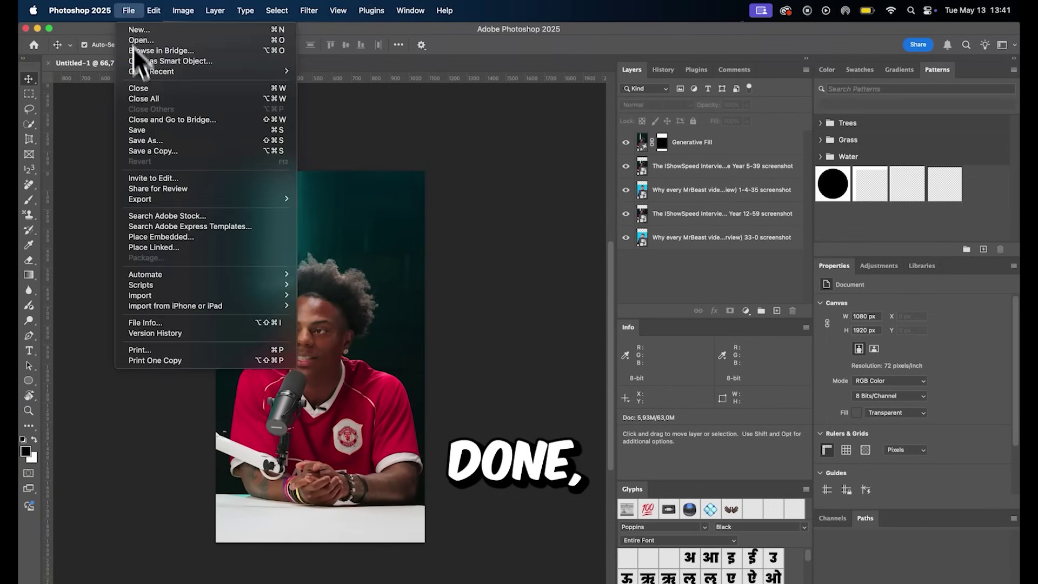
pyautogui.click(313, 211)
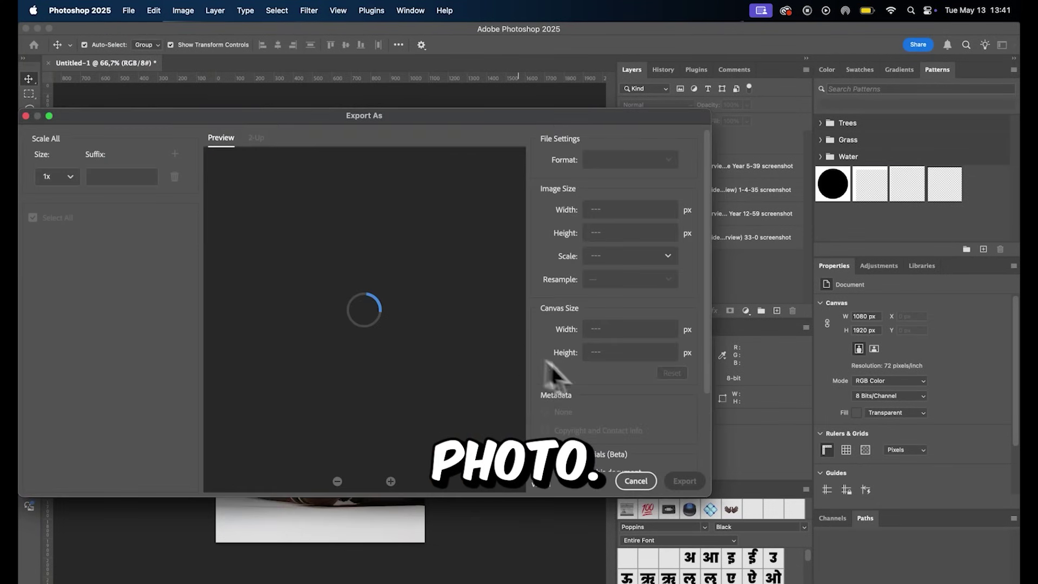
pyautogui.click(684, 481)
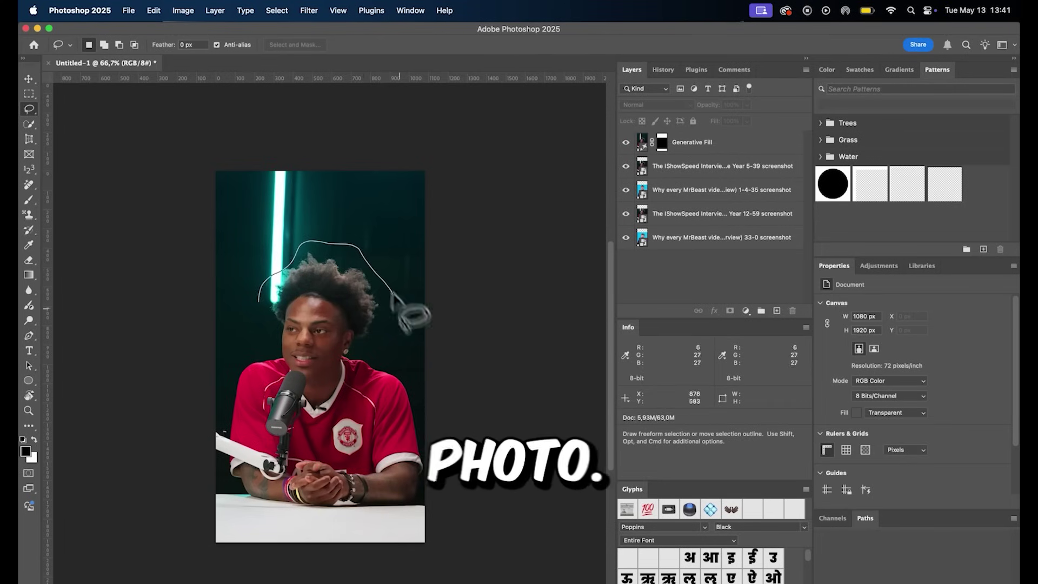
# Lasso the red-shirted guest and erase him with a 'remove' Generative Fill, choosing another variation.
pyautogui.moveTo(427, 475)
pyautogui.mouseDown()
pyautogui.moveTo(379, 517)
pyautogui.moveTo(216, 433)
pyautogui.moveTo(262, 335)
pyautogui.moveTo(258, 302)
pyautogui.mouseUp()
pyautogui.write('remove')
pyautogui.click(435, 533)
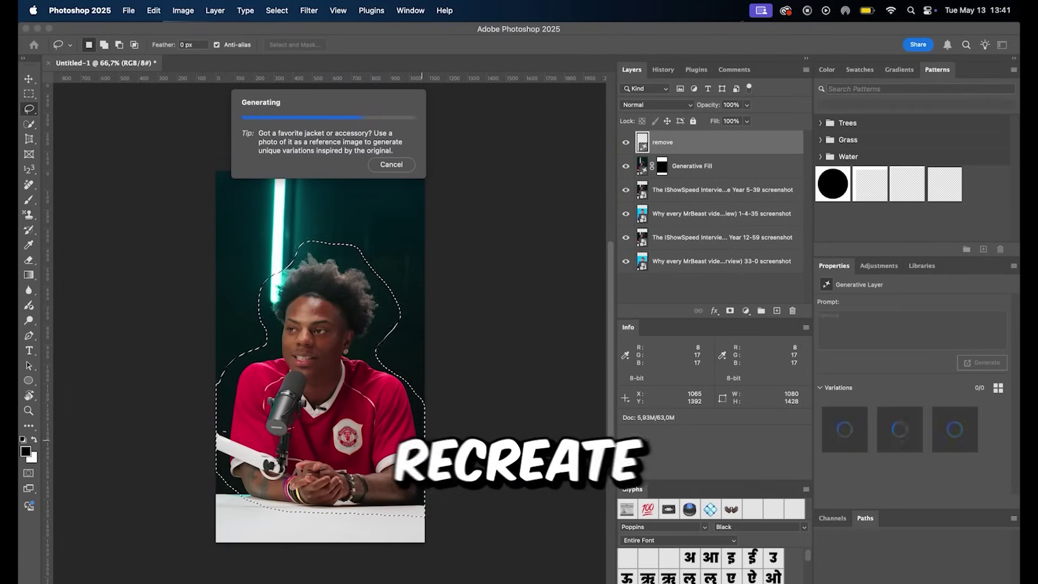
pyautogui.click(337, 540)
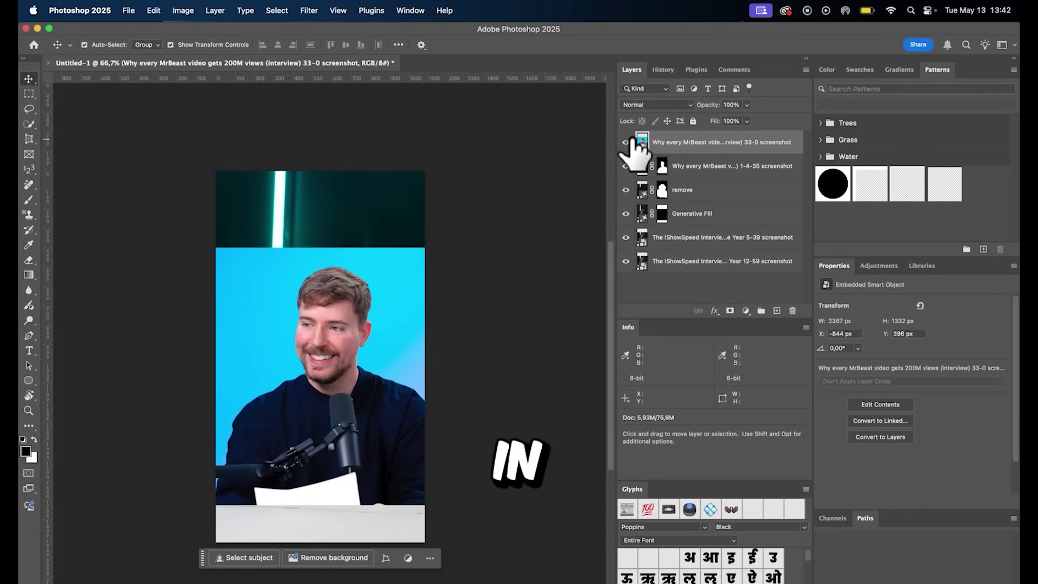
# Rasterize the MrBeast screenshot, remove its blue background, and regenerate the desk with Generative Fill.
pyautogui.rightClick(666, 143)
pyautogui.click(736, 398)
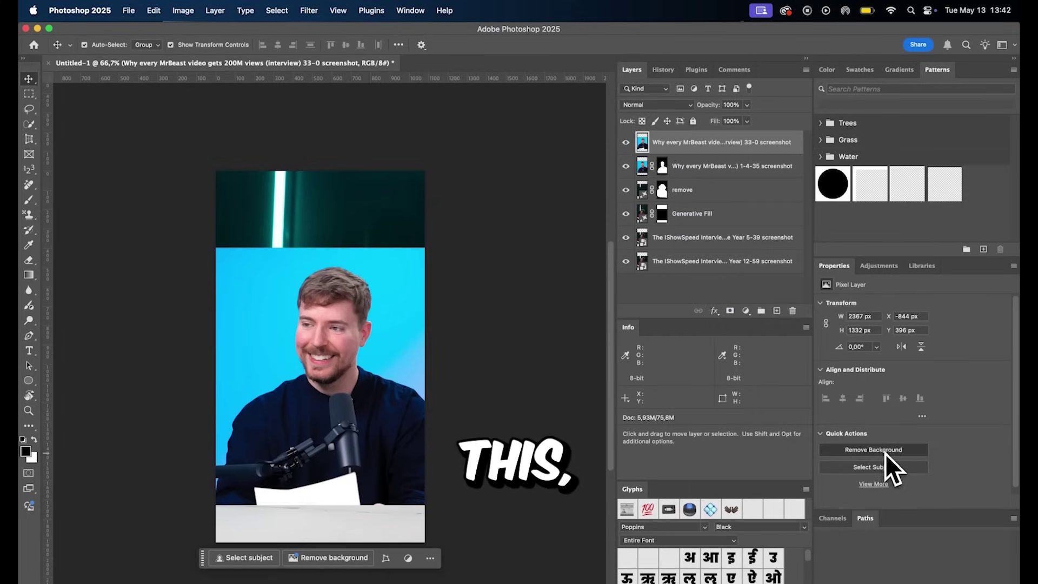
pyautogui.click(873, 449)
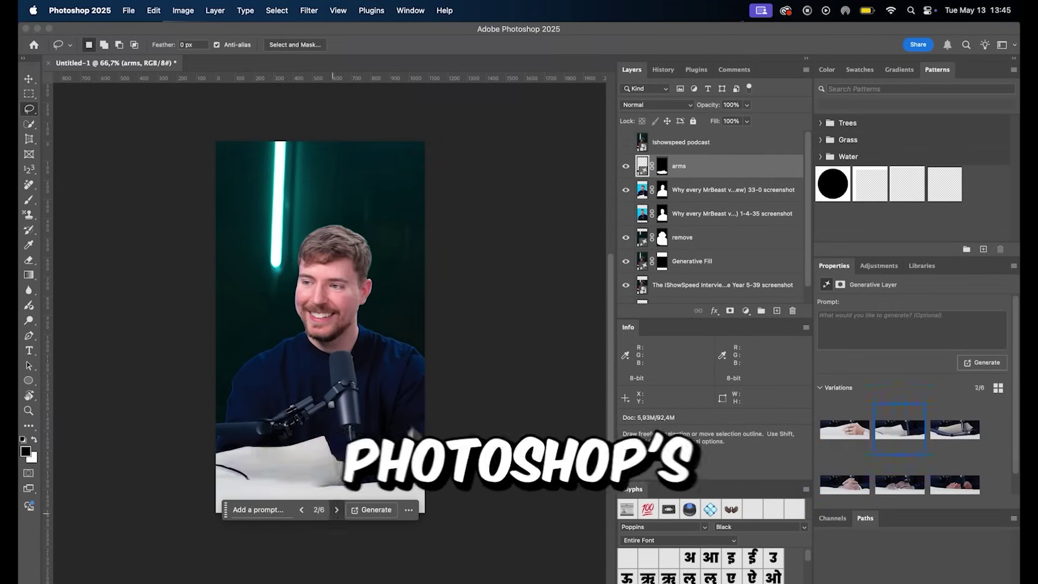
pyautogui.write('remo')
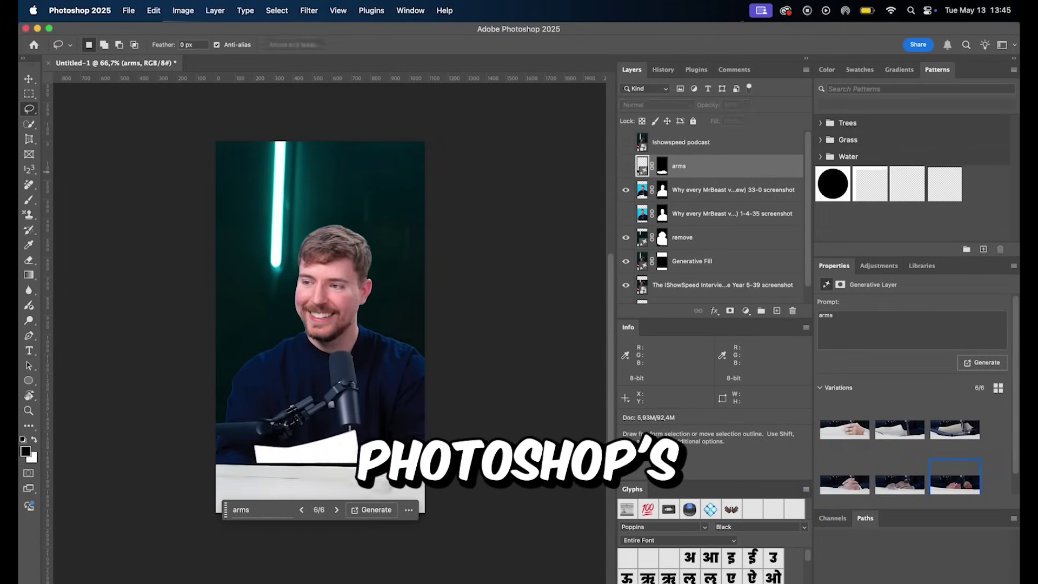
pyautogui.write('ve')
pyautogui.press('Return')
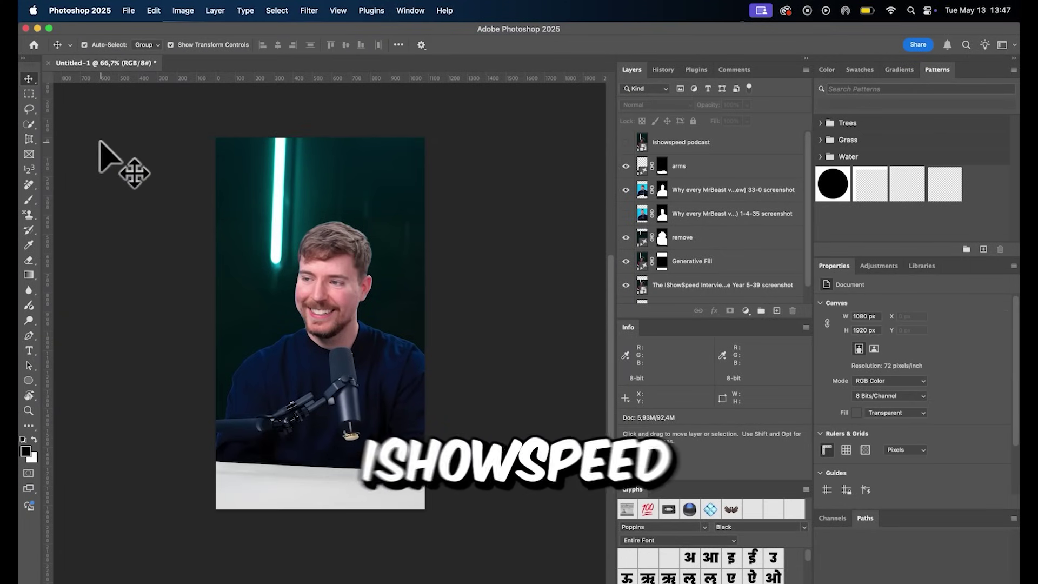
# Export the composite as a 1080×1920 PNG, then start typing the turn-me-into-a-baby prompt.
pyautogui.click(128, 10)
pyautogui.moveTo(173, 199)
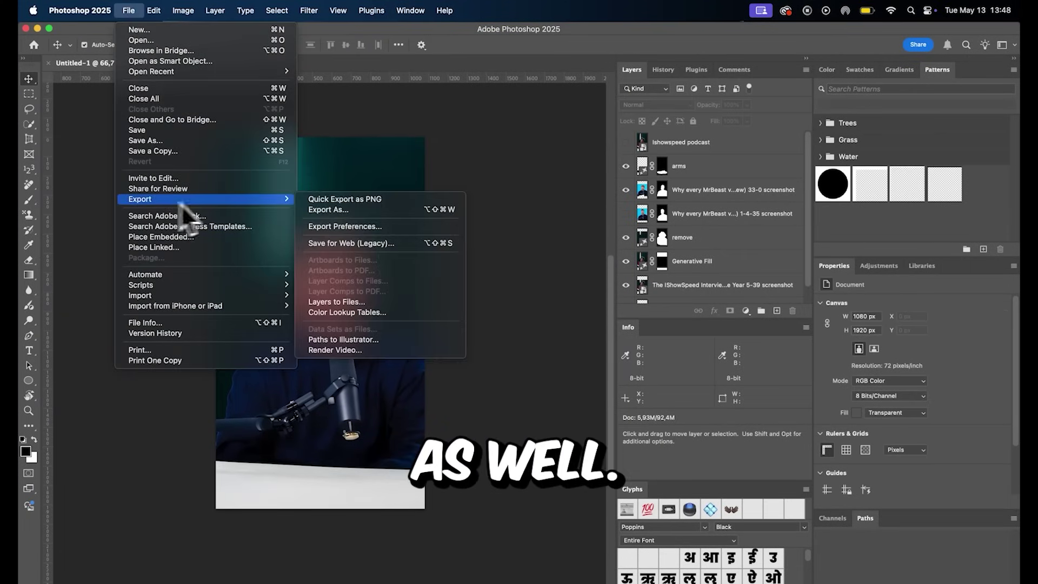
pyautogui.click(349, 209)
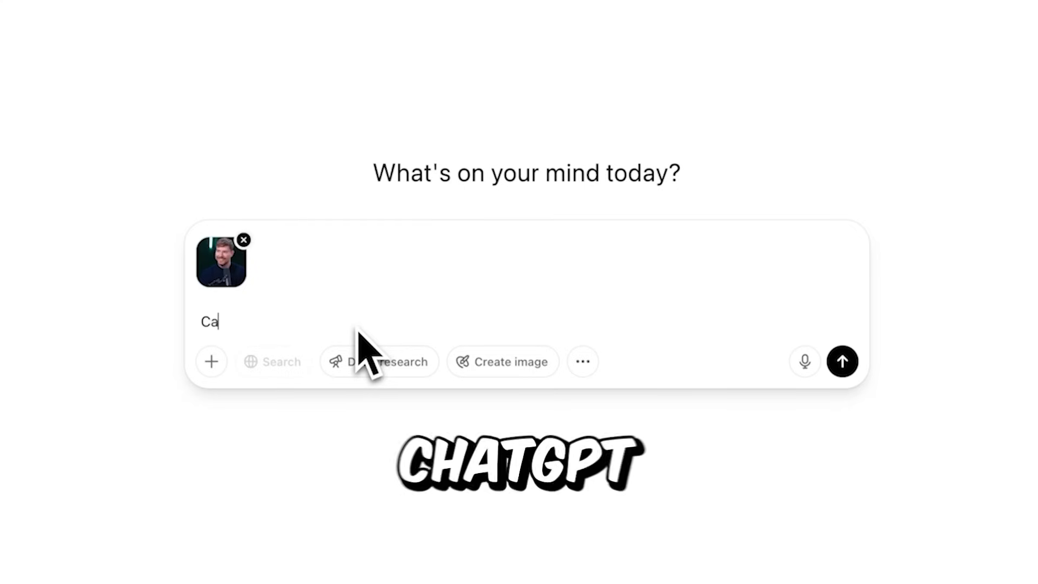
pyautogui.write('n you turn me into a bab')
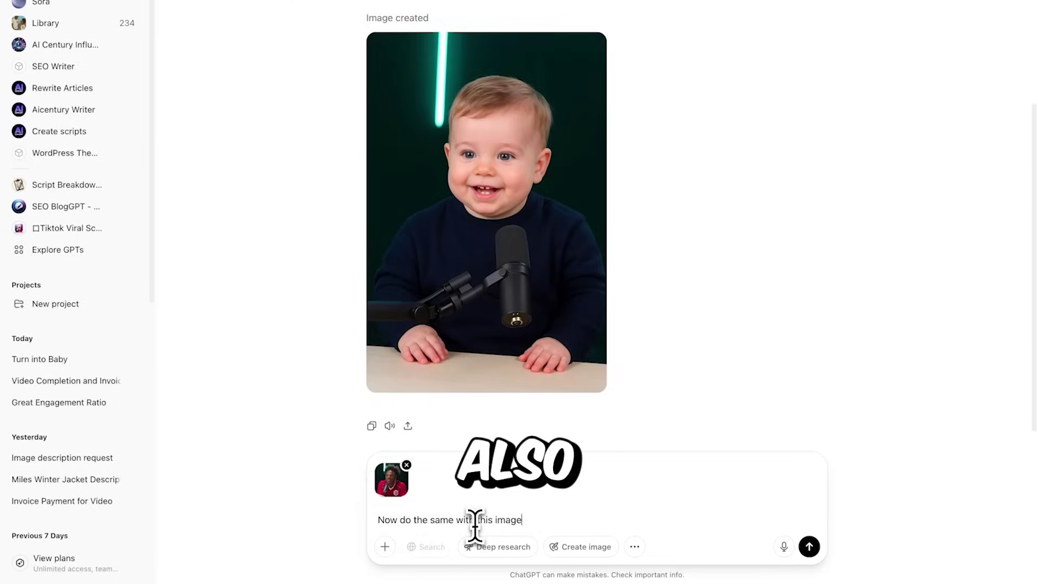
# Send the turn-me-into-a-baby request, then send another image with a long recreation prompt.
pyautogui.press('Return')
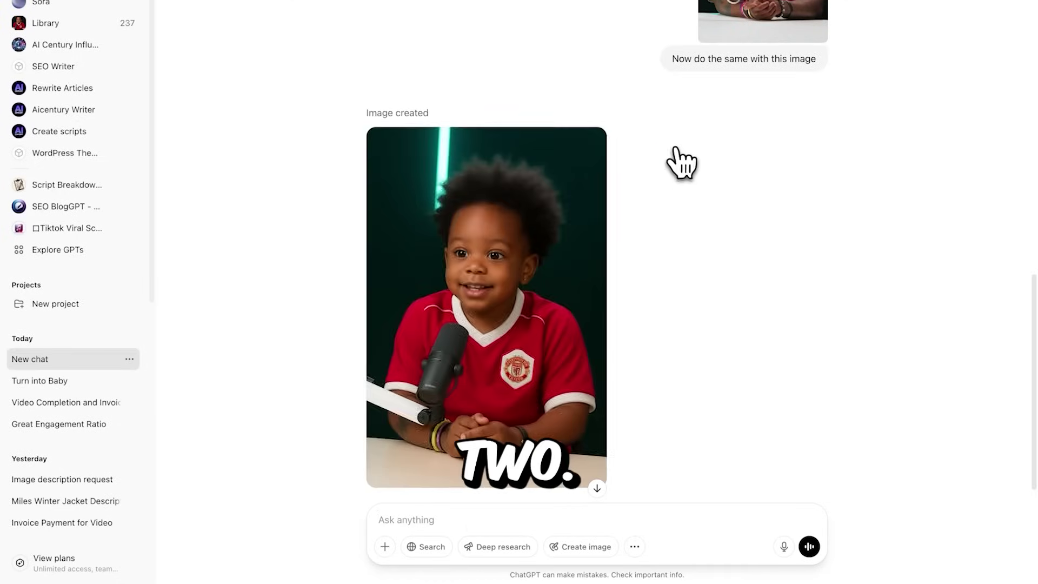
pyautogui.hotkey('ctrl', 'v')
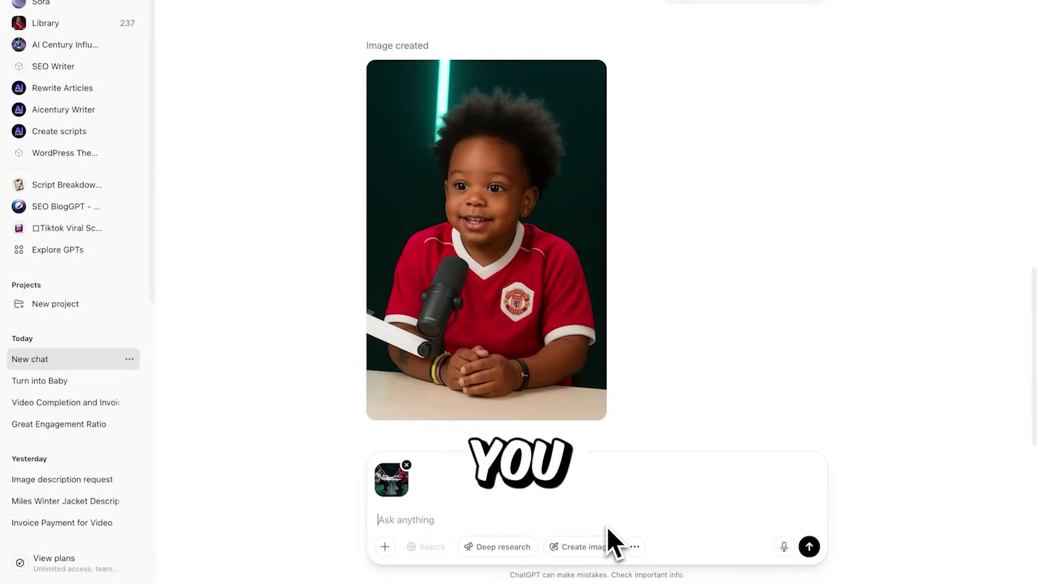
pyautogui.write("I want you to take the two characters you've created — the brown baby and the white baby — and position them so they're looking at each other. I've included a reference image, and I'd like you to recreate that photo using the same 16:9 aspect ratio and the same layout.")
pyautogui.click(809, 547)
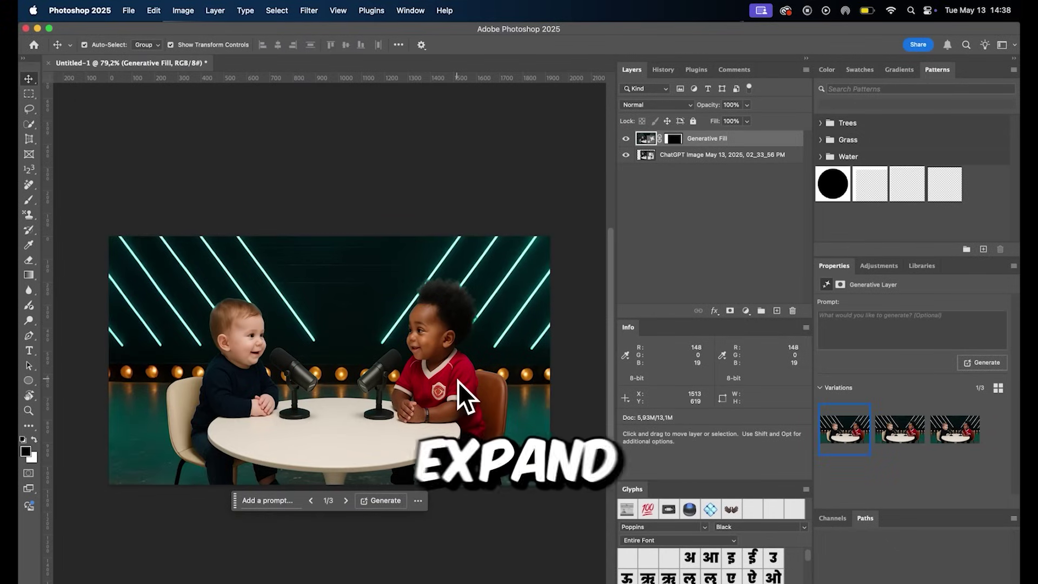
# Step through the Generative Fill variations and settle on variation 3/3.
pyautogui.click(346, 500)
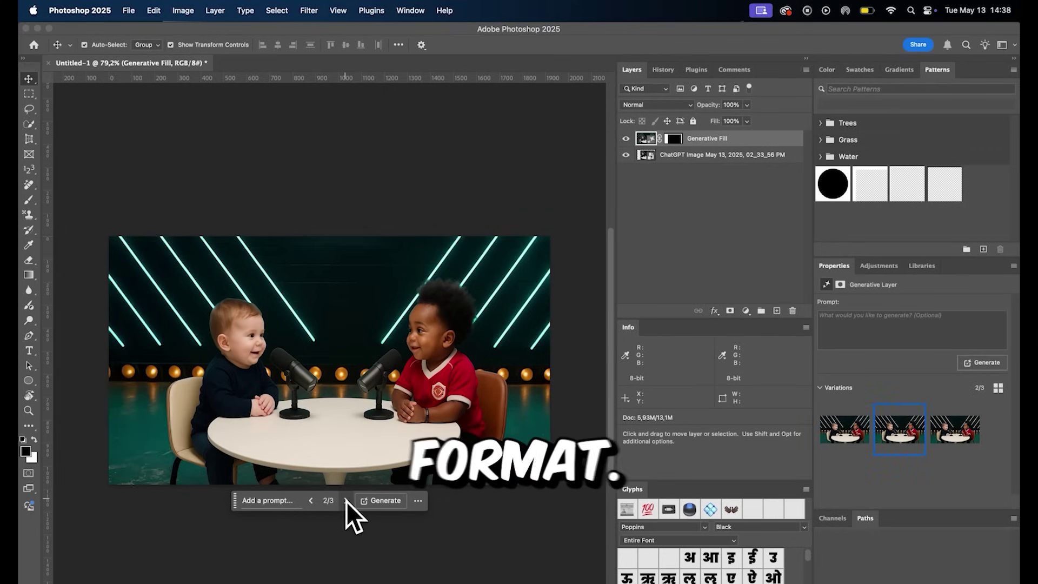
pyautogui.click(346, 500)
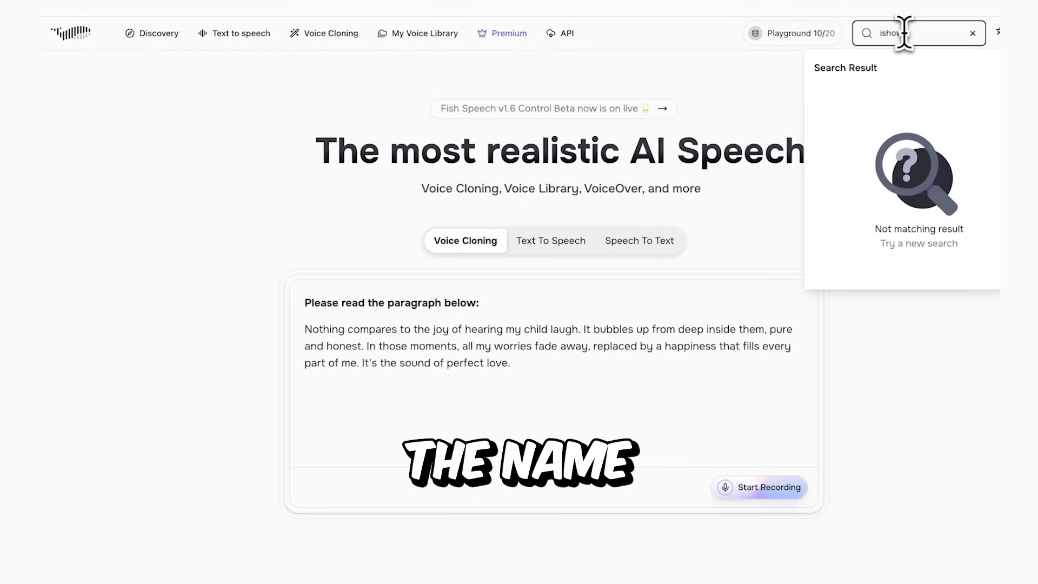
# Search Fish Audio for 'Ishowspeed by AIC' and open the AI Century voice model.
pyautogui.write('c')
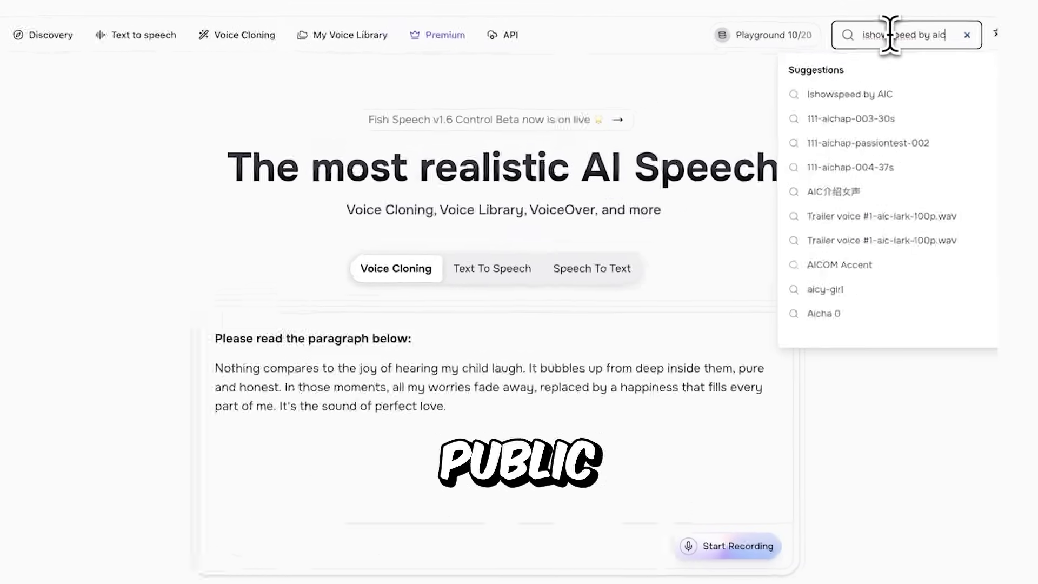
pyautogui.click(913, 86)
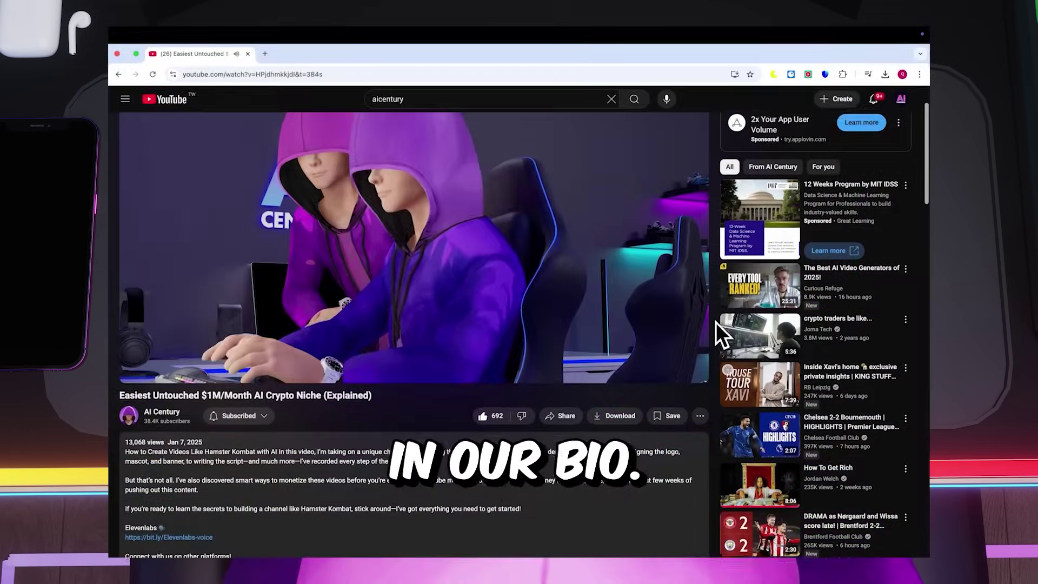
pyautogui.scroll(-5, 716, 324)
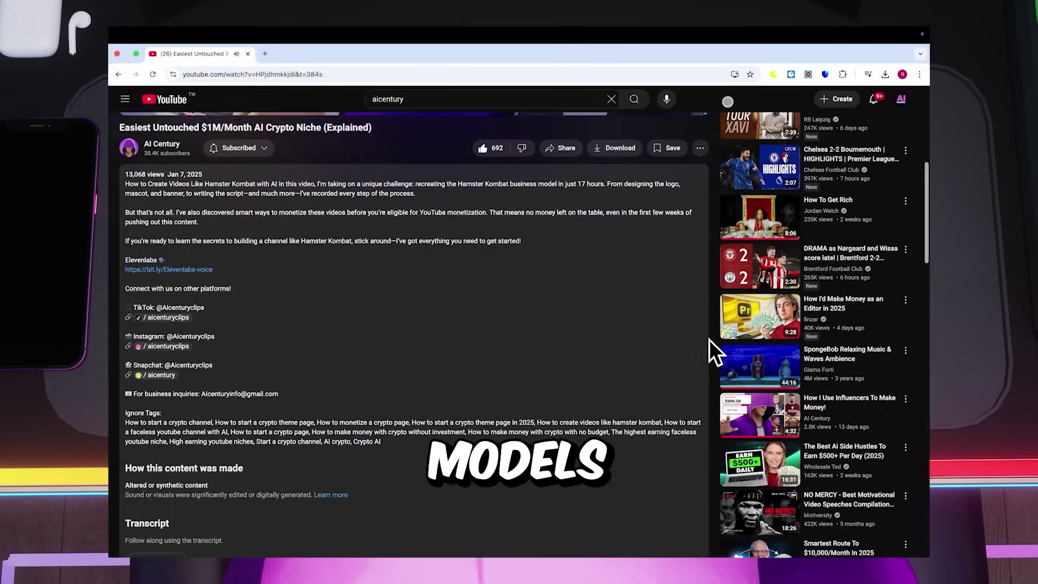
pyautogui.scroll(-1, 708, 337)
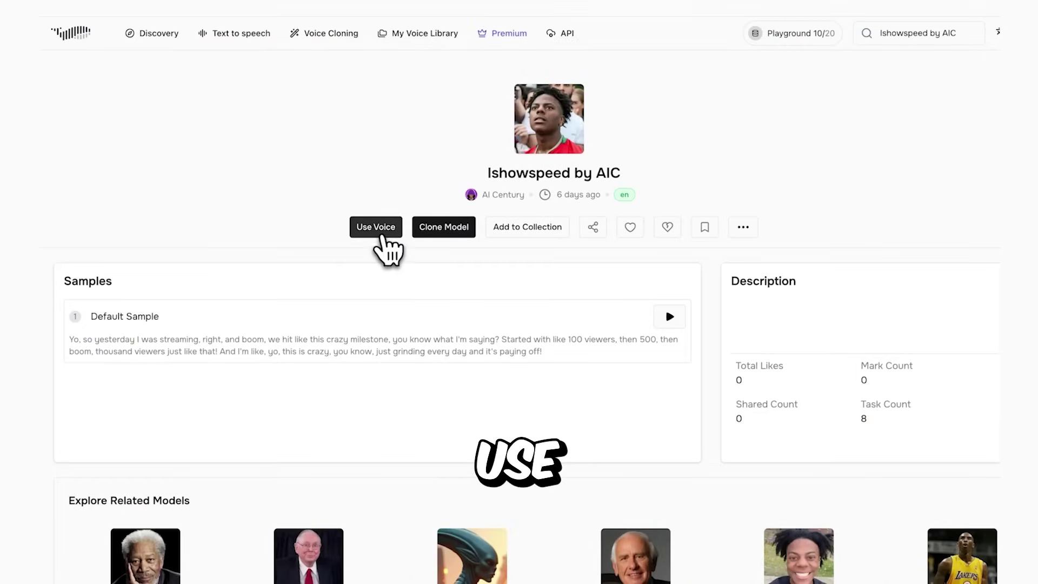
# Generate a voiceover from the pasted football script with the streamer voice.
pyautogui.click(382, 238)
pyautogui.rightClick(132, 249)
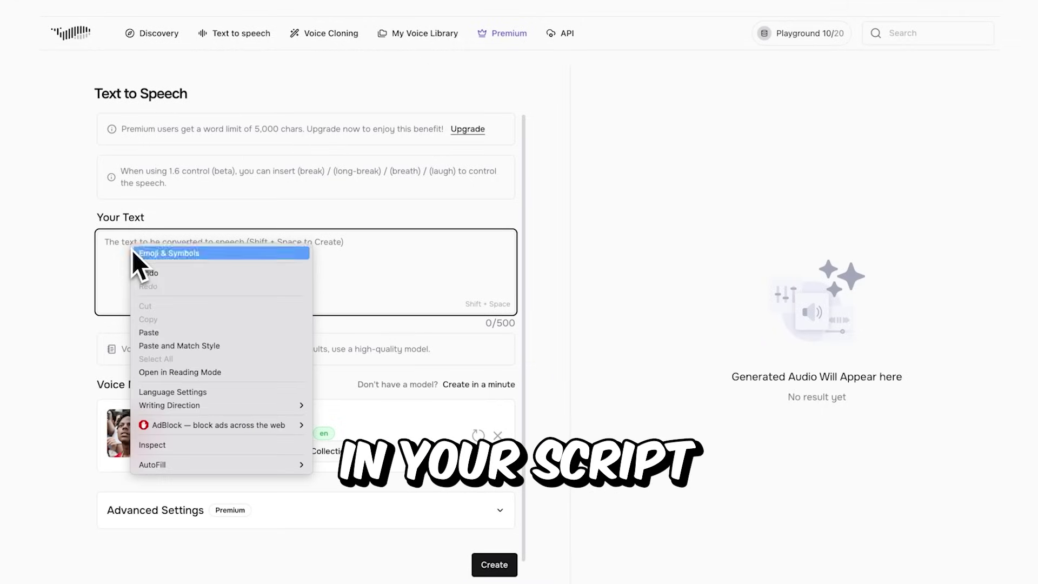
pyautogui.click(160, 332)
pyautogui.click(503, 565)
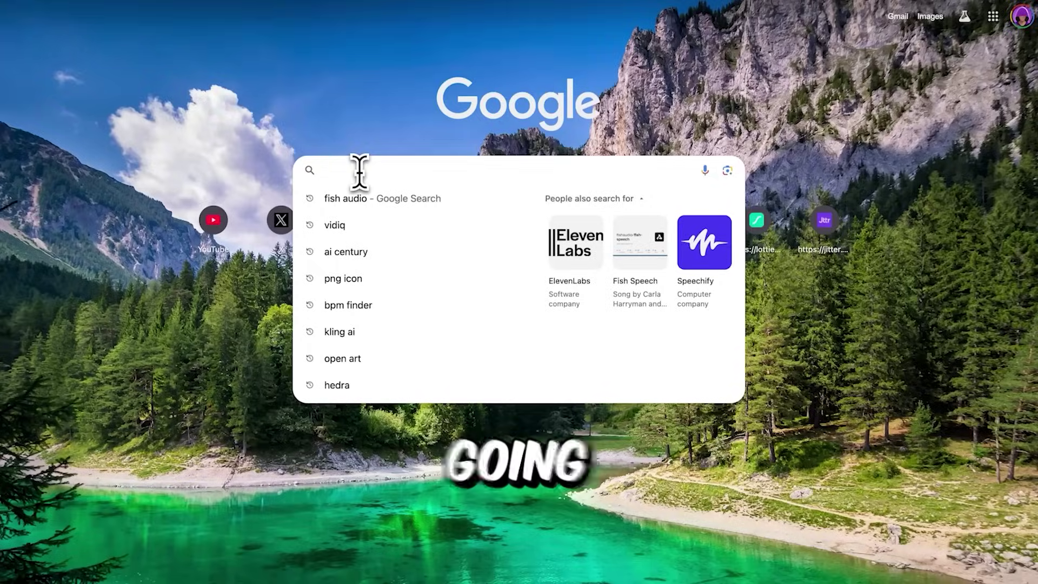
# Search Google for 'hedra' and open the Hedra website.
pyautogui.write('hedra')
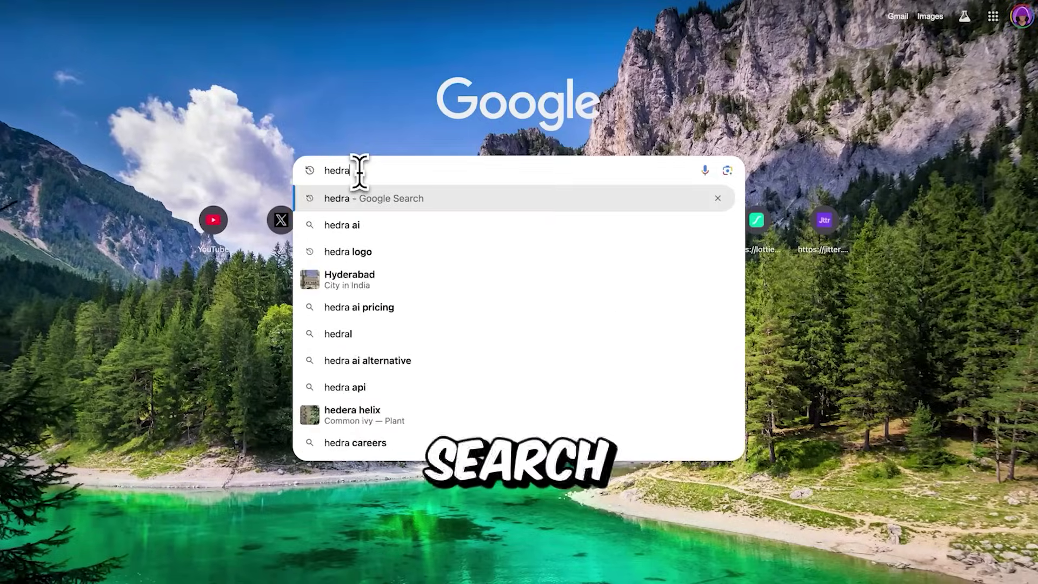
pyautogui.press('Return')
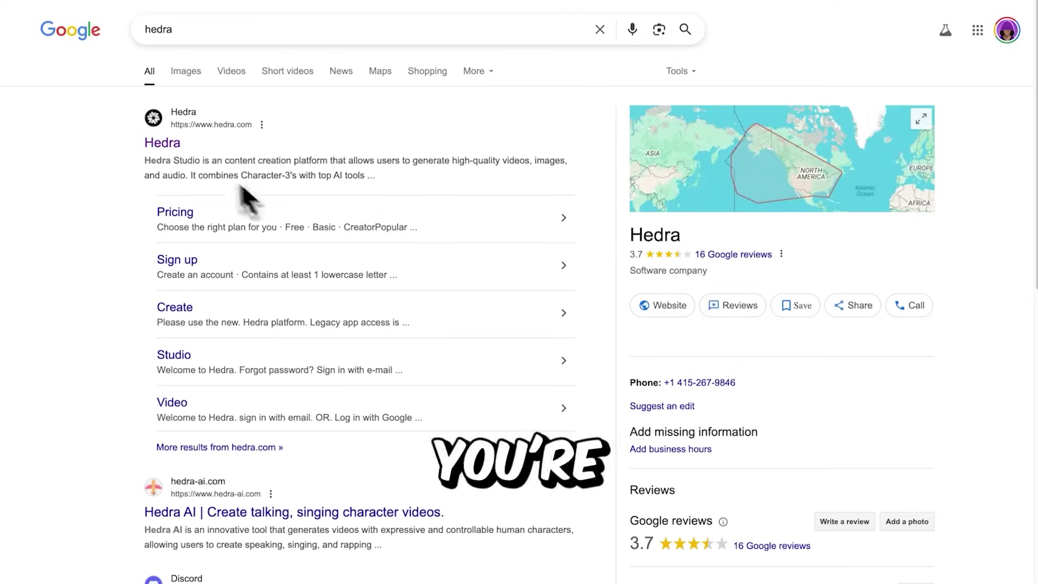
pyautogui.click(174, 144)
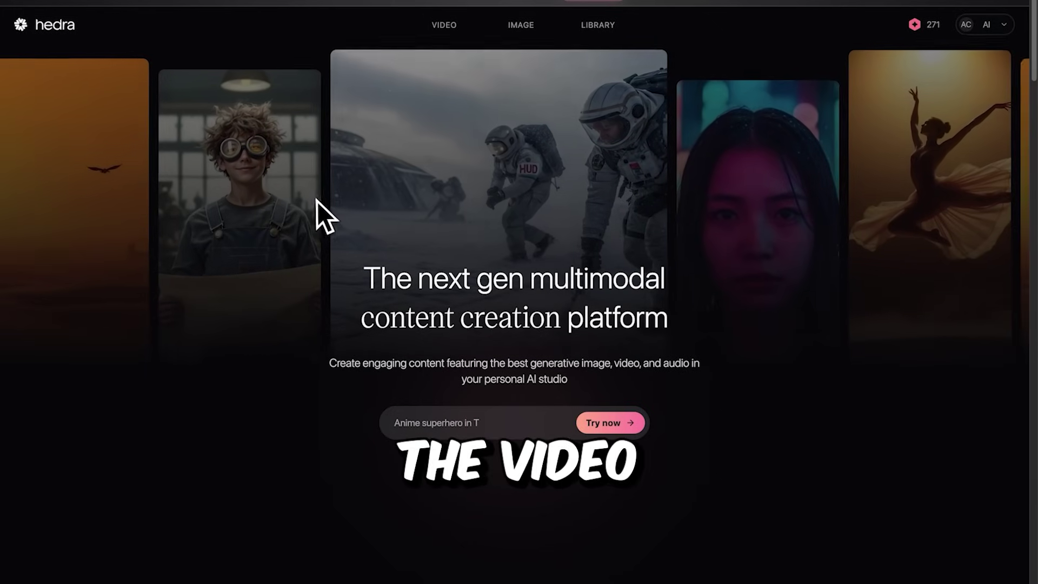
# Start a new Hedra video with an uploaded character image as the start frame.
pyautogui.click(446, 27)
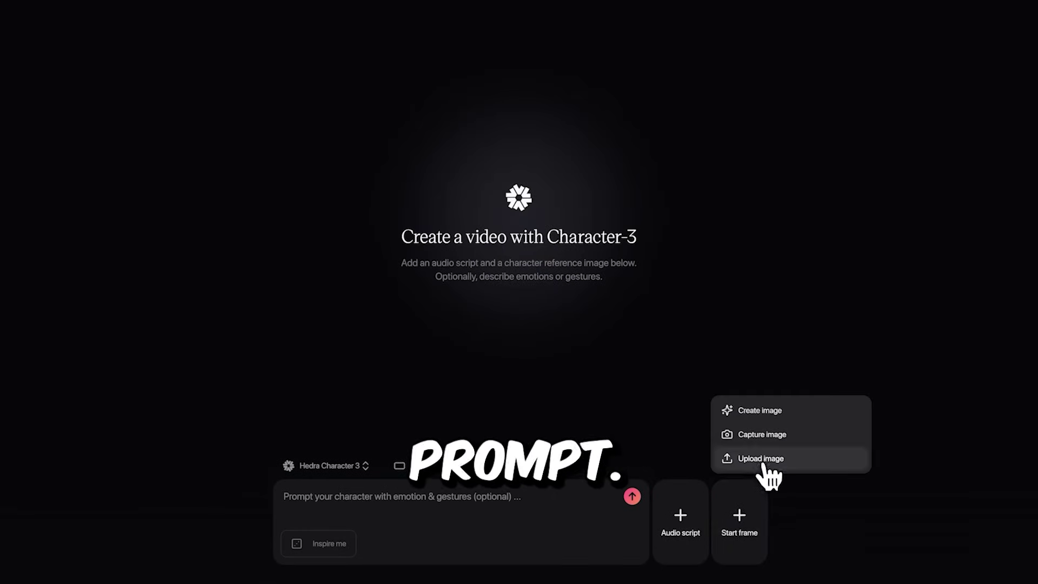
pyautogui.click(762, 465)
pyautogui.click(727, 471)
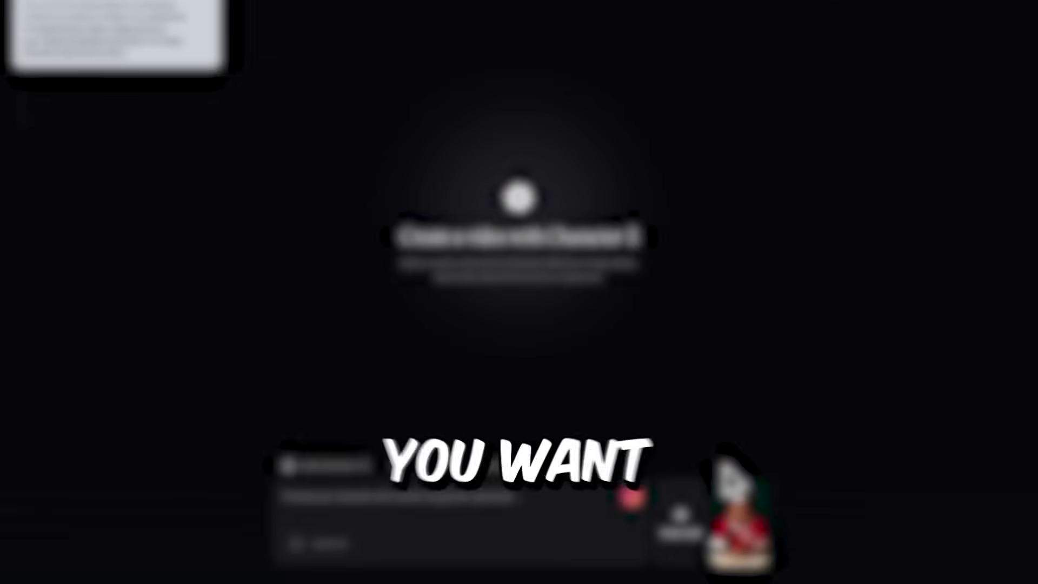
# Add the uploaded voice audio clip to the video and generate the lip-synced result.
pyautogui.click(682, 518)
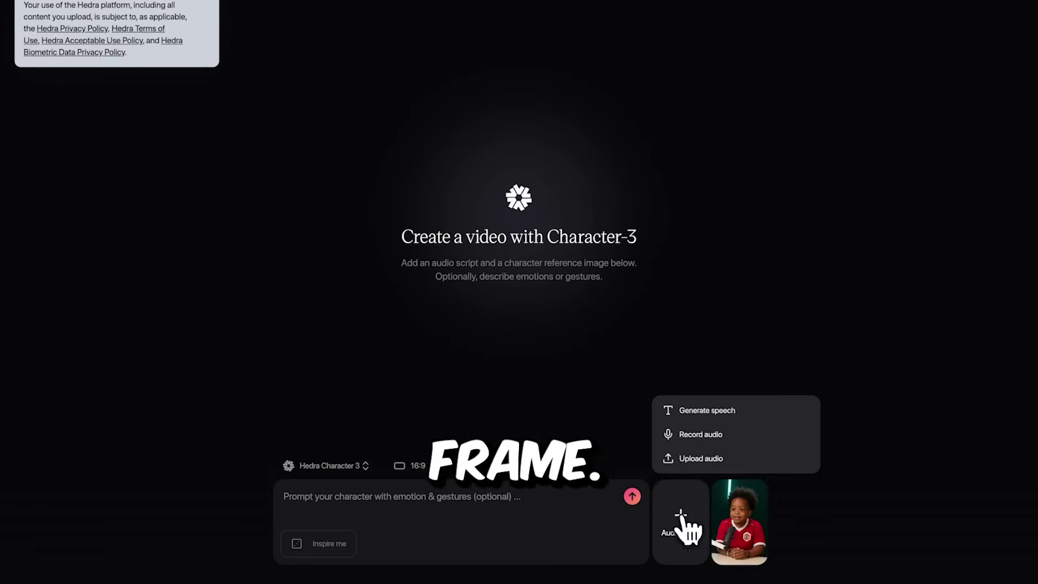
pyautogui.click(702, 458)
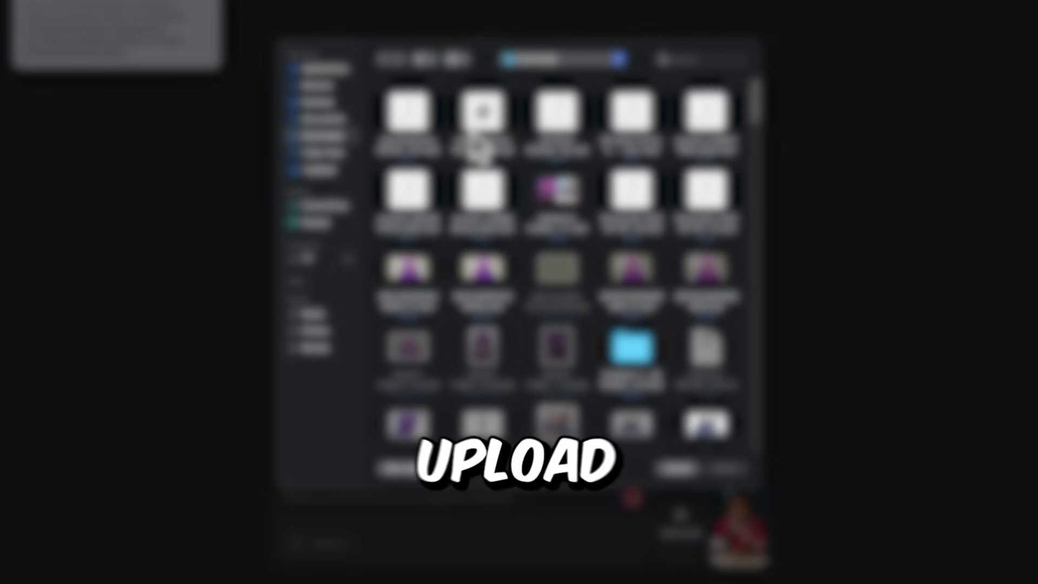
pyautogui.click(728, 469)
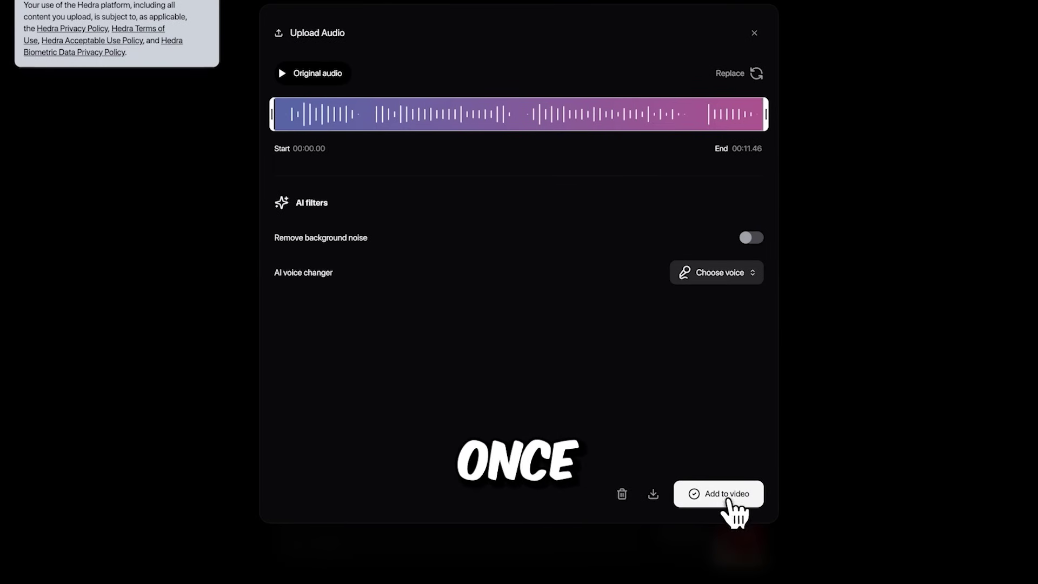
pyautogui.click(727, 494)
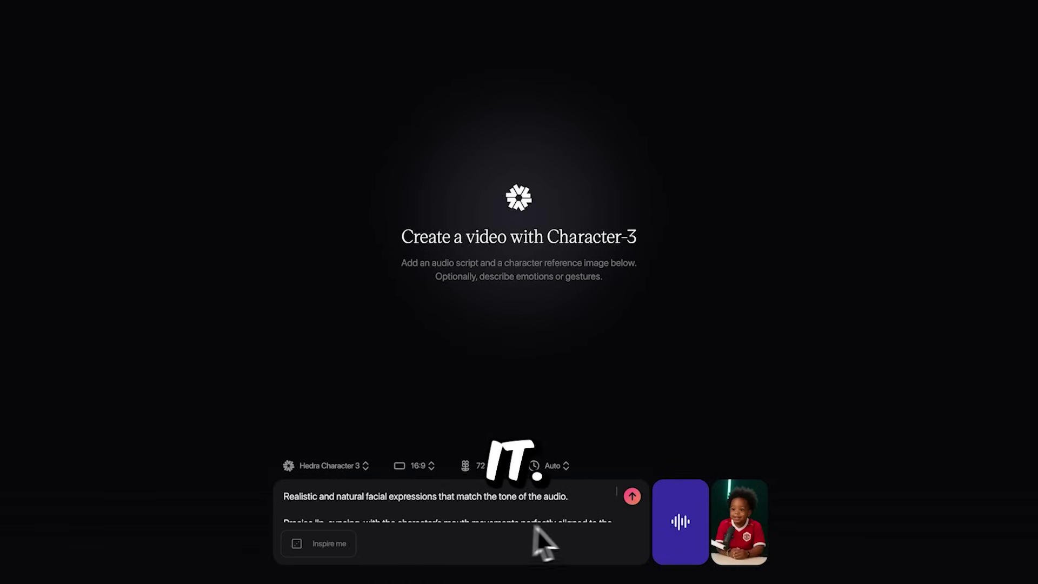
pyautogui.click(632, 496)
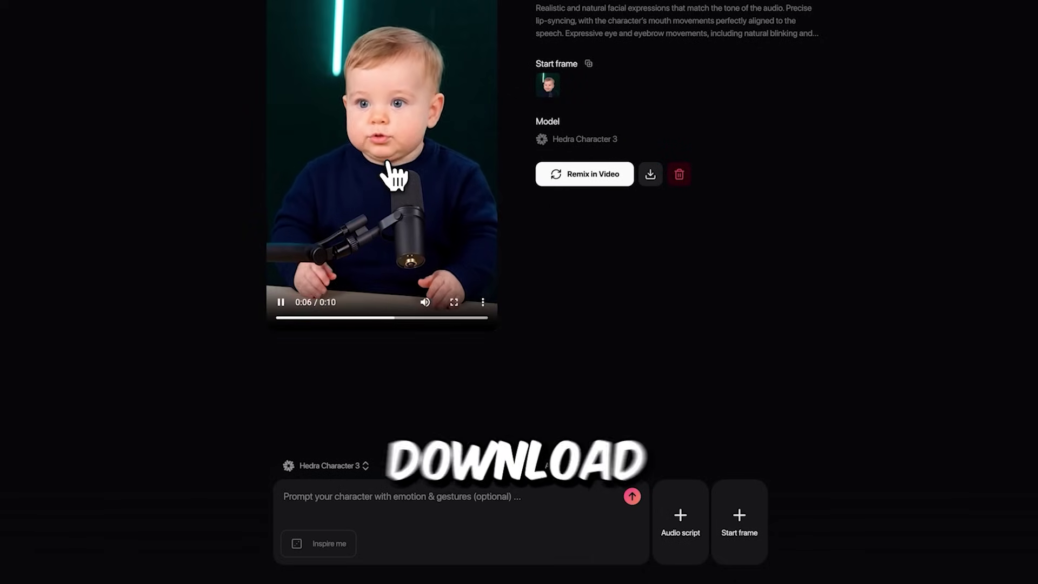
# Download the generated talking-baby video from its options menu.
pyautogui.click(483, 302)
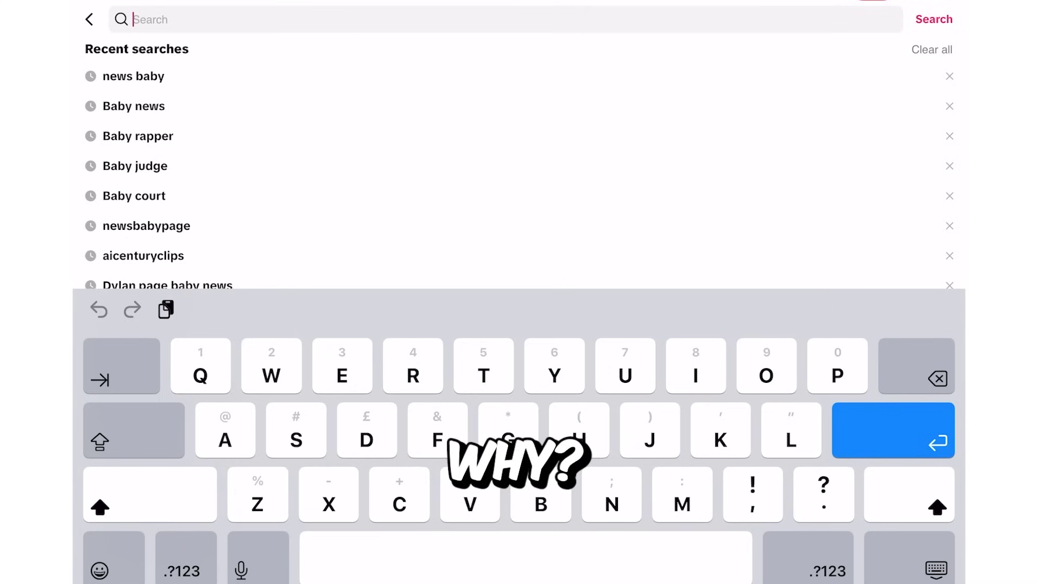
# Set up the TikTok post with Football news, a 'First 2' caption and #fyp #football #ronldo #messi hashtags.
pyautogui.write('Football news')
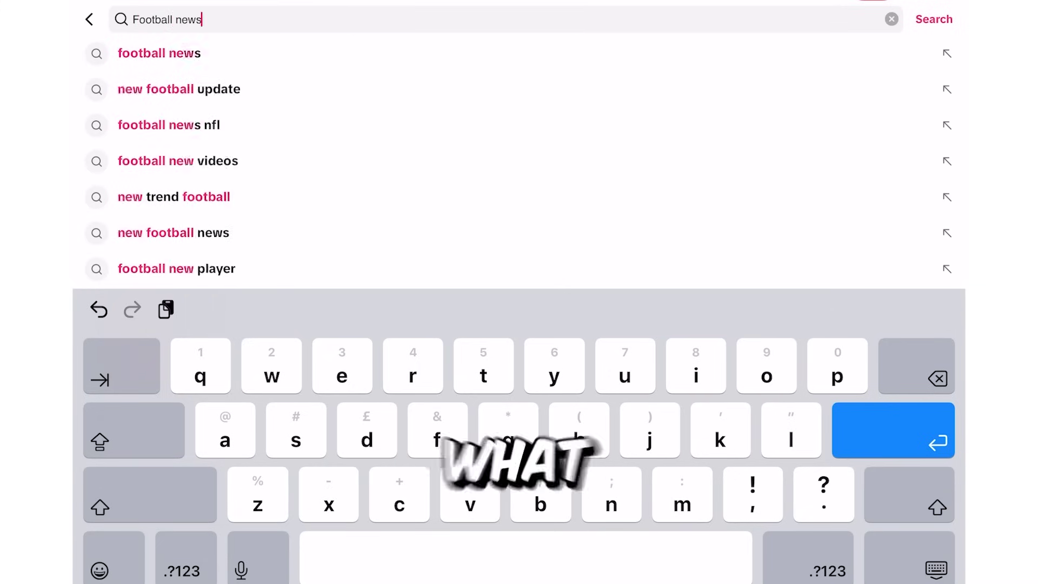
pyautogui.press('Return')
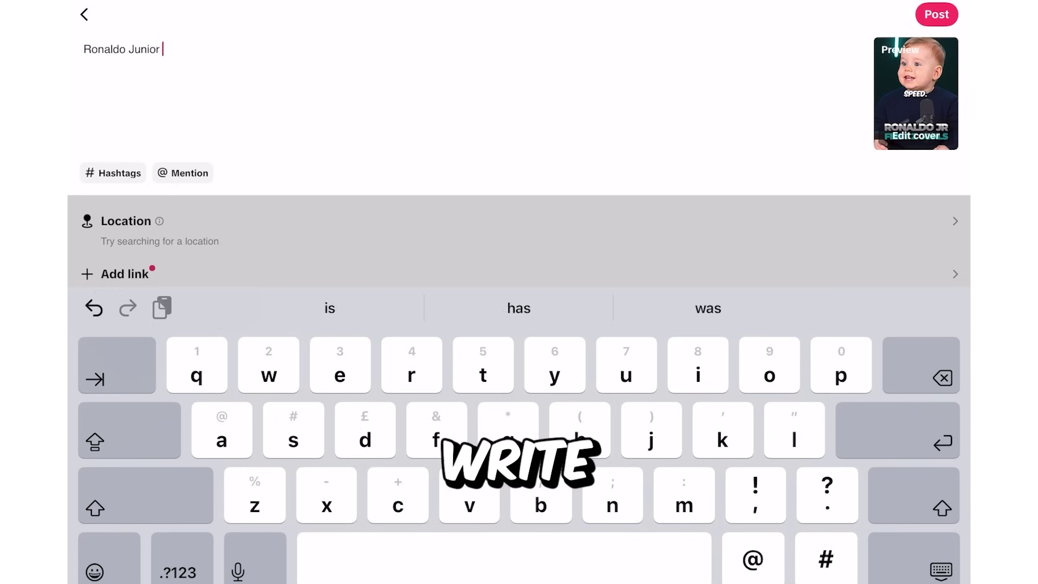
pyautogui.write('First 2 Goals Against Croatia')
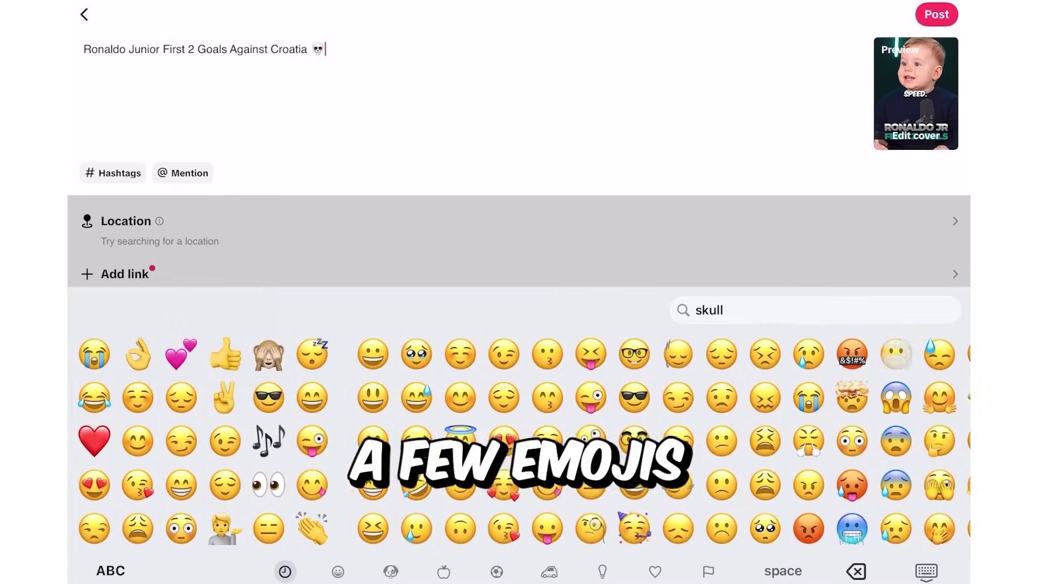
pyautogui.hscroll(5, 519, 441)
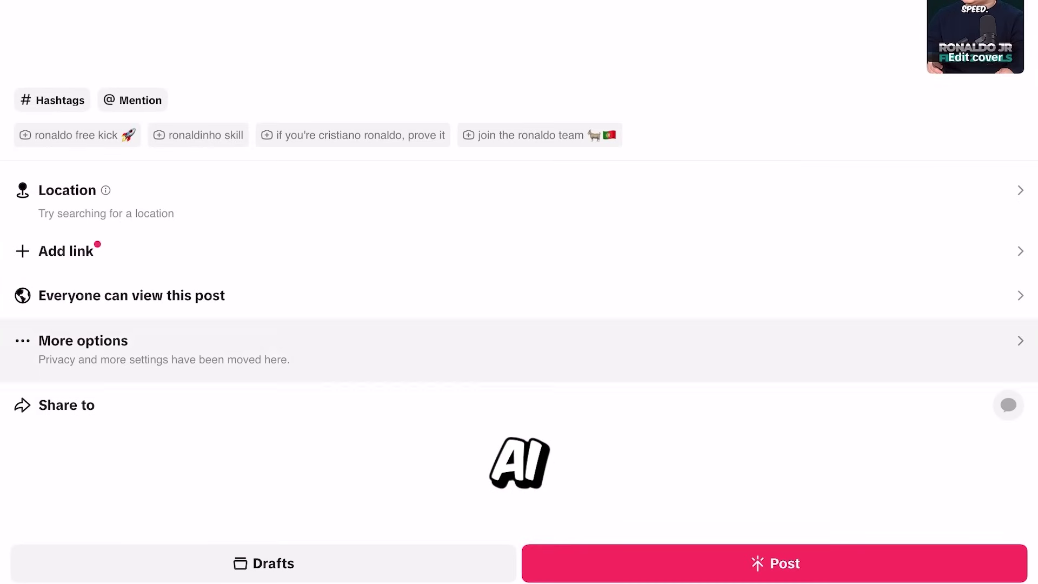
pyautogui.click(83, 341)
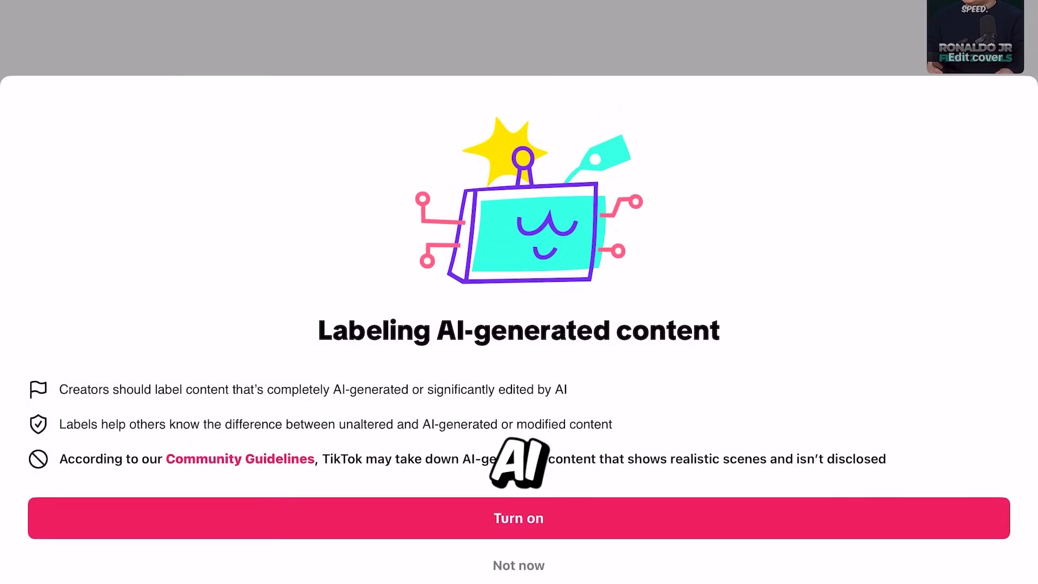
pyautogui.scroll(-3, 519, 370)
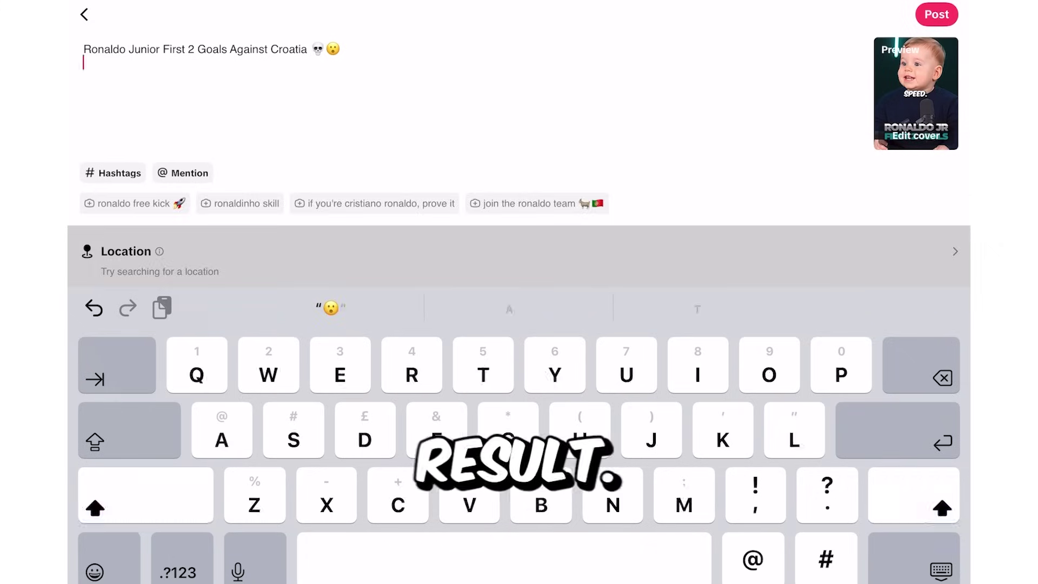
pyautogui.write('#fyp #football #ronldo')
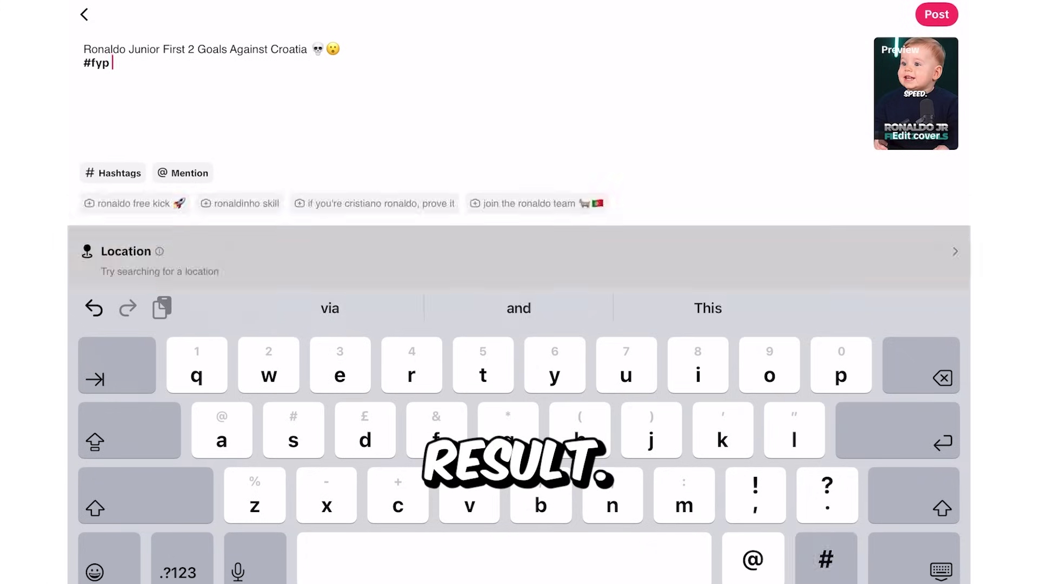
pyautogui.write(' #messi #socc')
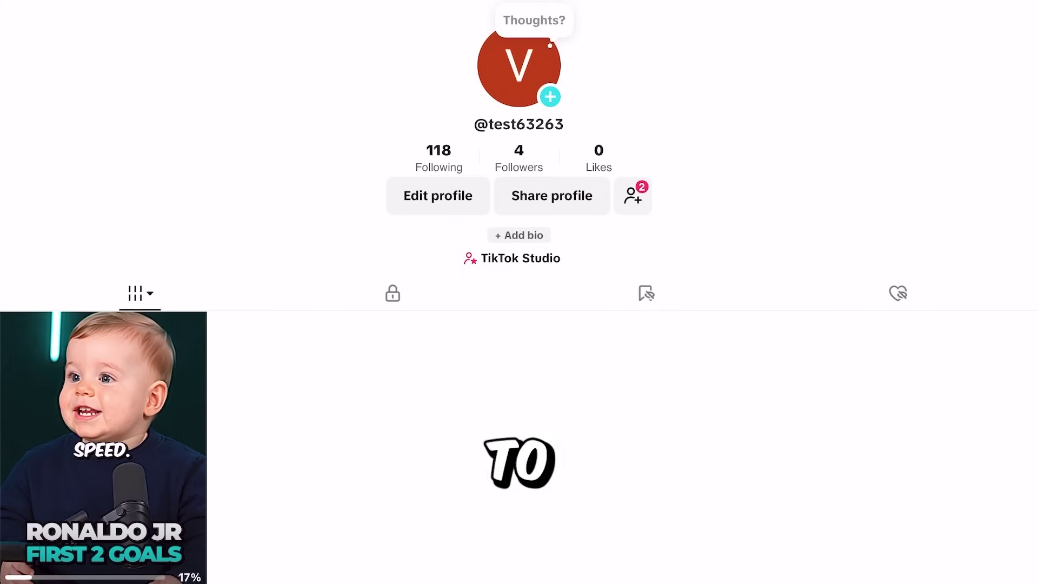
# Search Google for 'ideogram' and open the Ideogram website.
pyautogui.write('Goalmics')
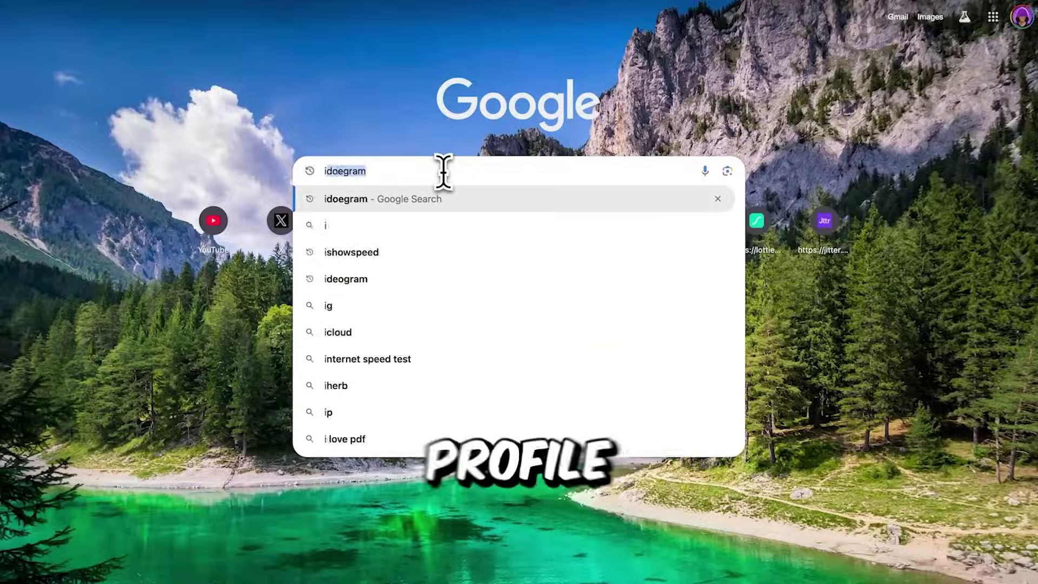
pyautogui.write('deogram')
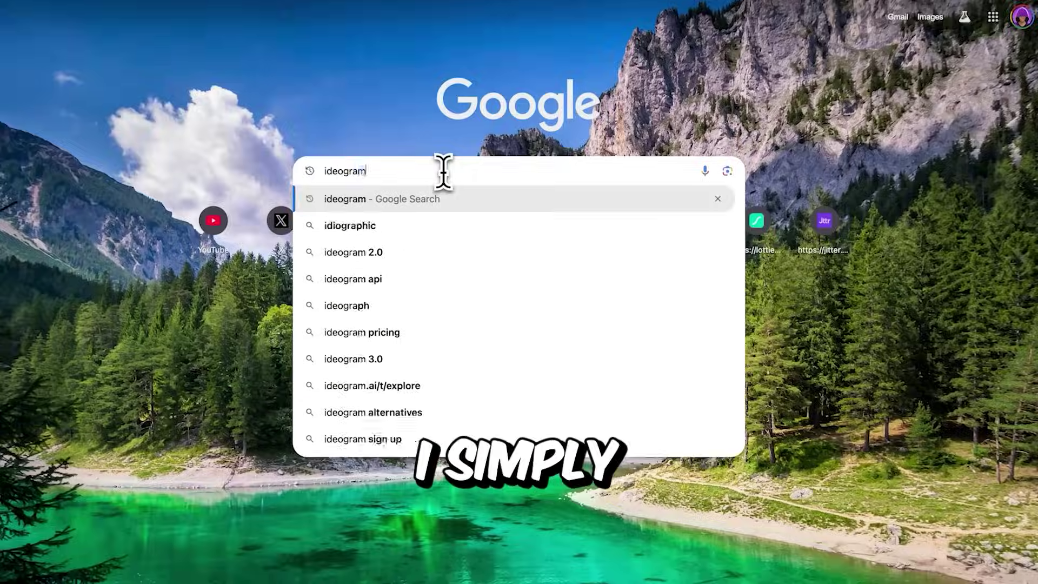
pyautogui.press('Return')
pyautogui.click(172, 143)
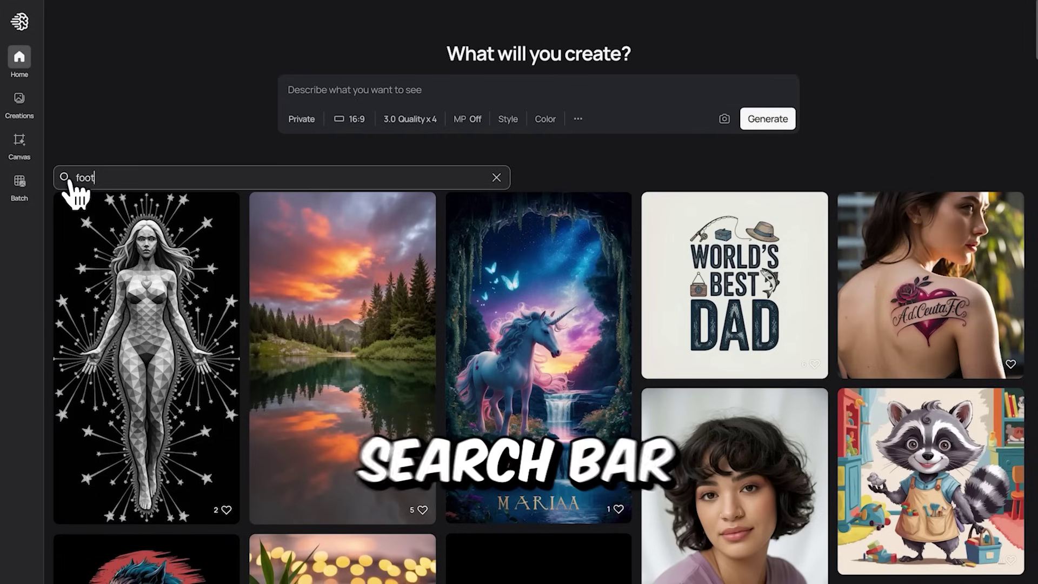
# Search Ideogram's community images for 'football logo' and browse the results.
pyautogui.click(69, 181)
pyautogui.write('football ')
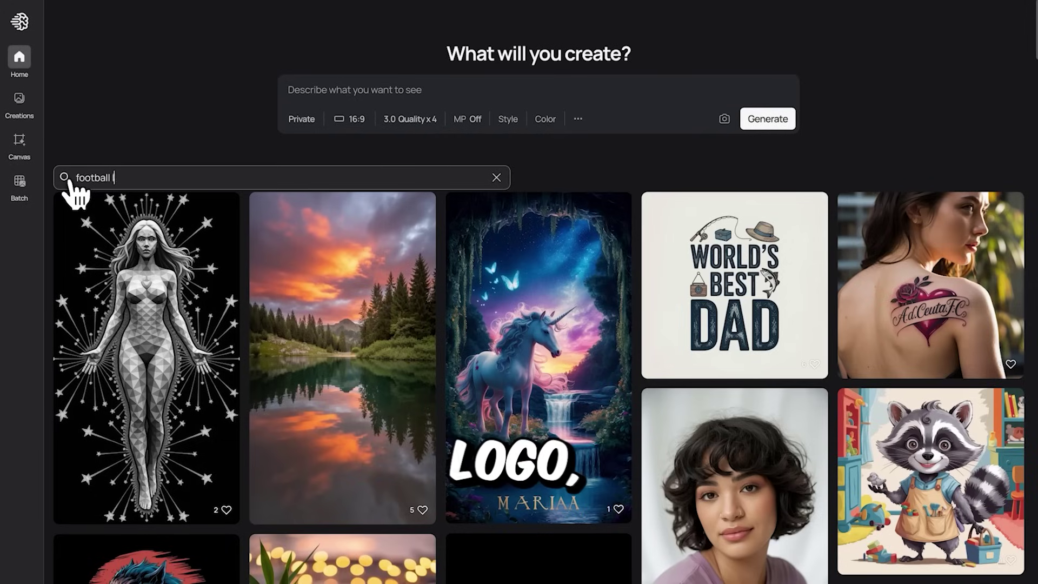
pyautogui.write('logo')
pyautogui.press('Return')
pyautogui.scroll(-2, 330, 316)
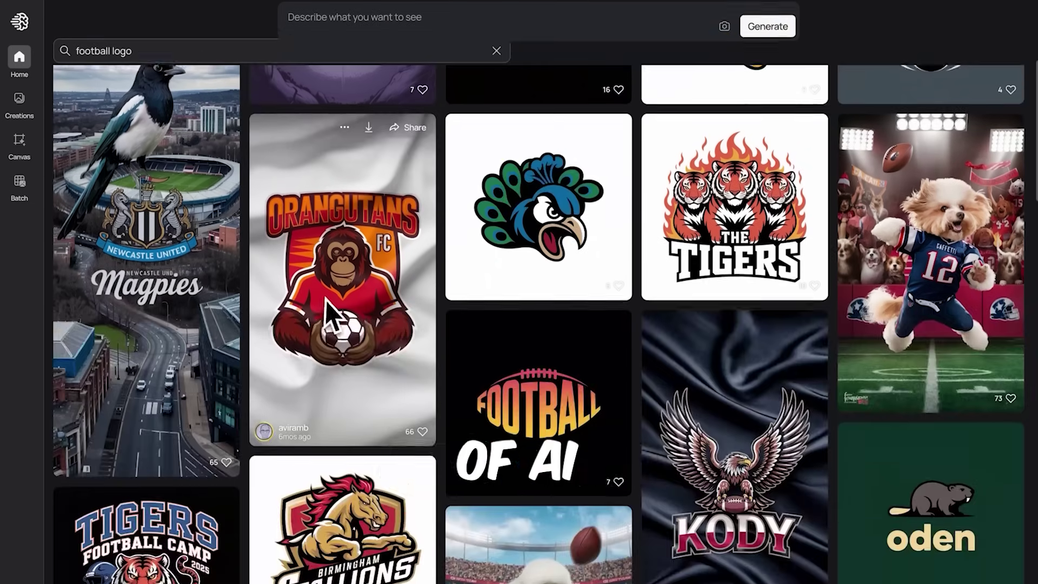
pyautogui.scroll(-15, 324, 300)
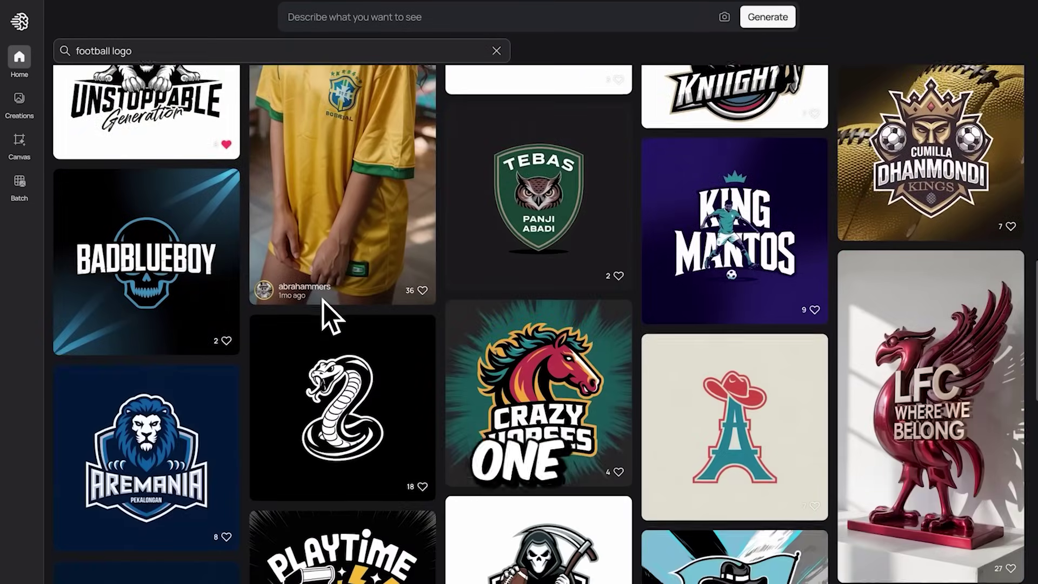
pyautogui.scroll(-4, 323, 300)
# Remix the goat team logo with a Goalmics prompt and view another generated variant.
pyautogui.click(893, 251)
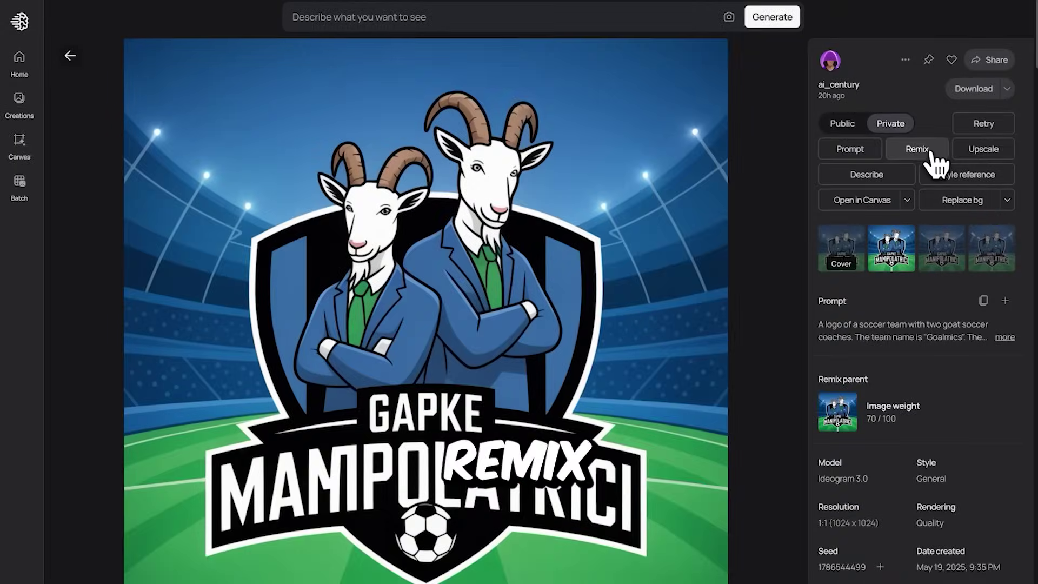
pyautogui.click(917, 149)
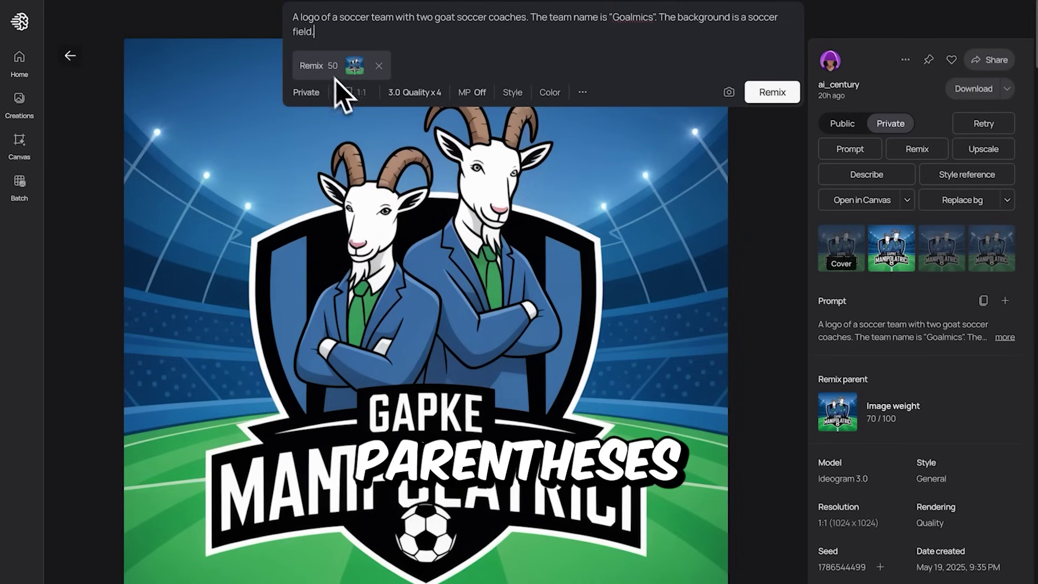
pyautogui.click(751, 93)
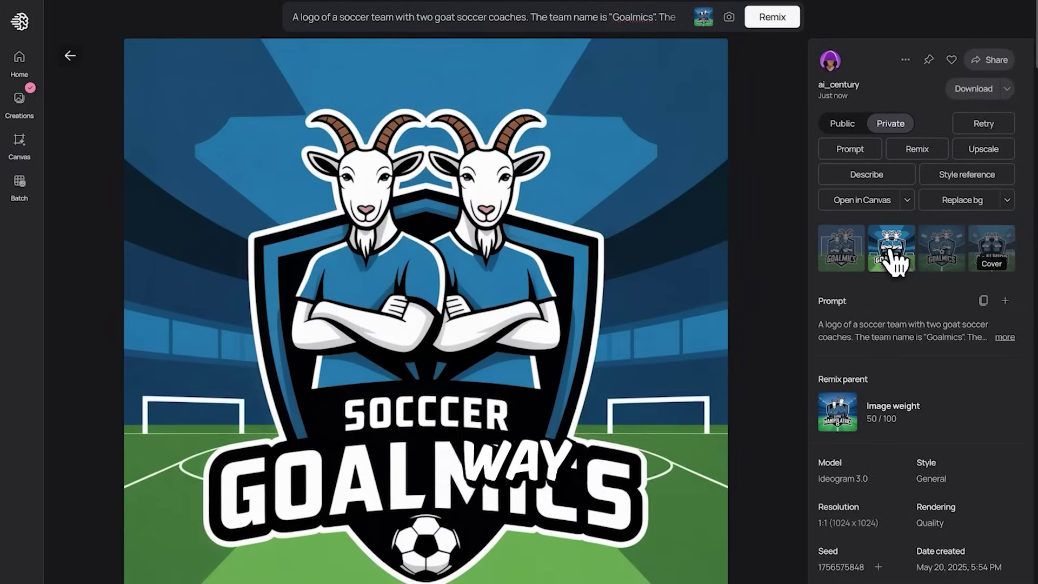
pyautogui.click(943, 254)
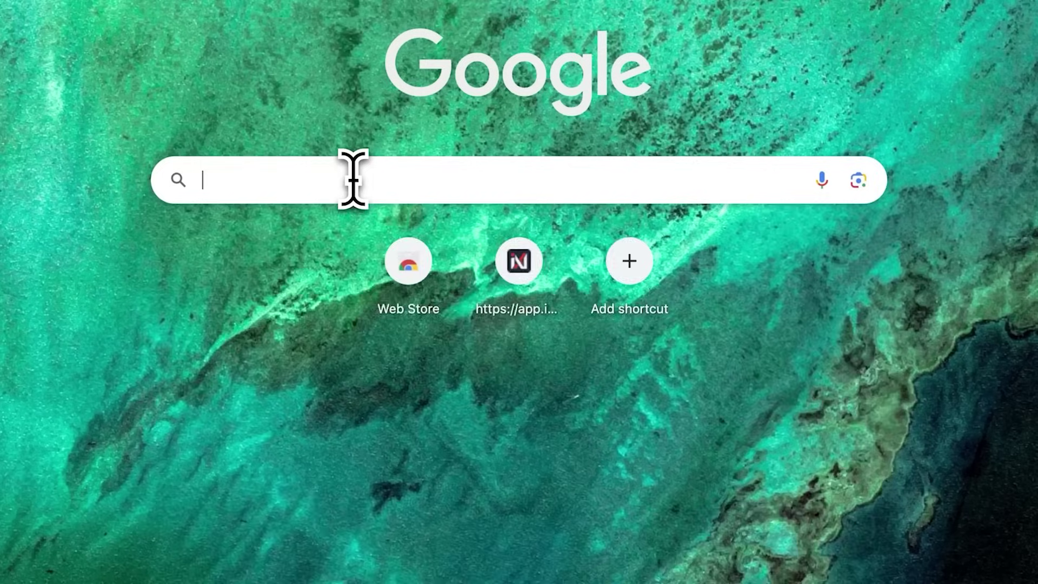
# Type 'aicenturies.co' into the Google search box in a new tab.
pyautogui.write('aicenturies')
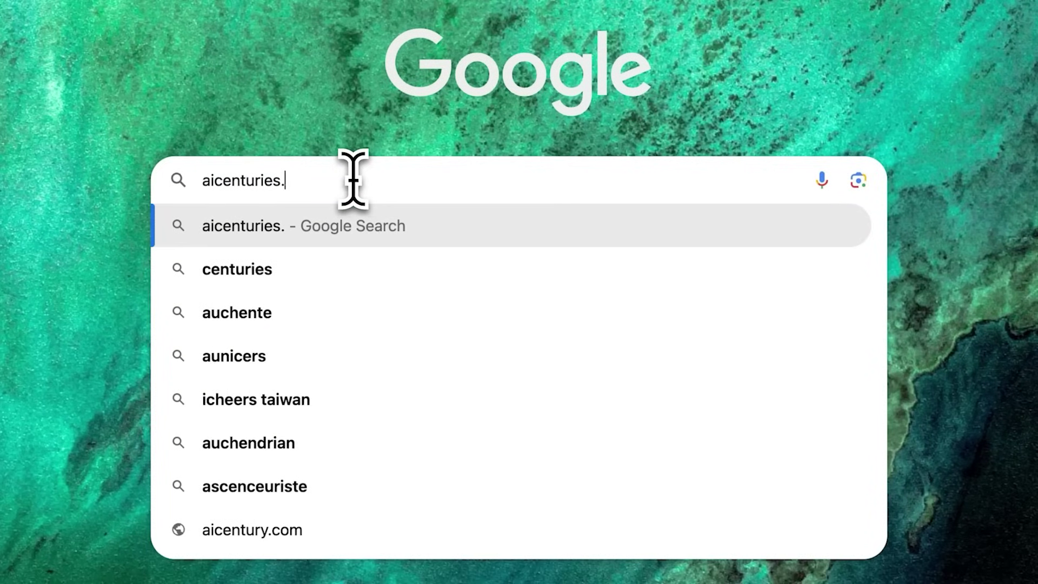
pyautogui.write('.com')
# Load aicenturies.com and go to Courses to find the 'How To Make Viral Stickman Videos In 2025!' course.
pyautogui.press('Return')
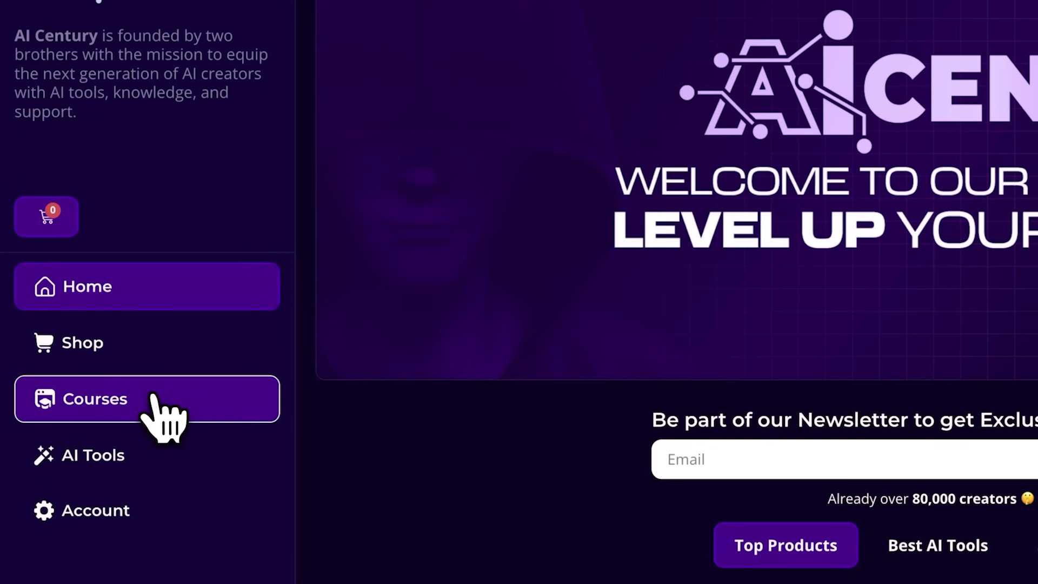
pyautogui.click(154, 398)
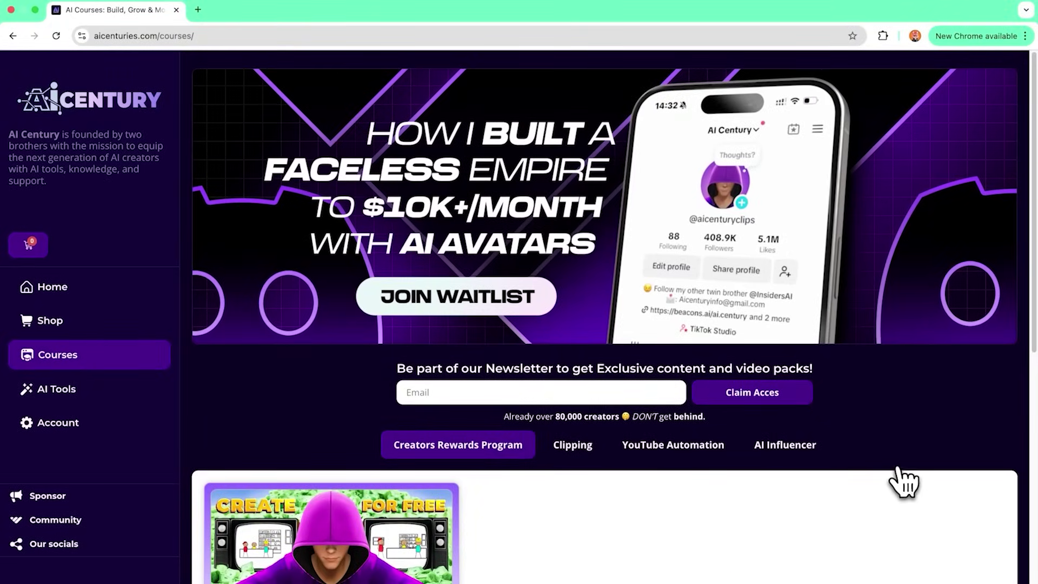
pyautogui.scroll(-5, 902, 481)
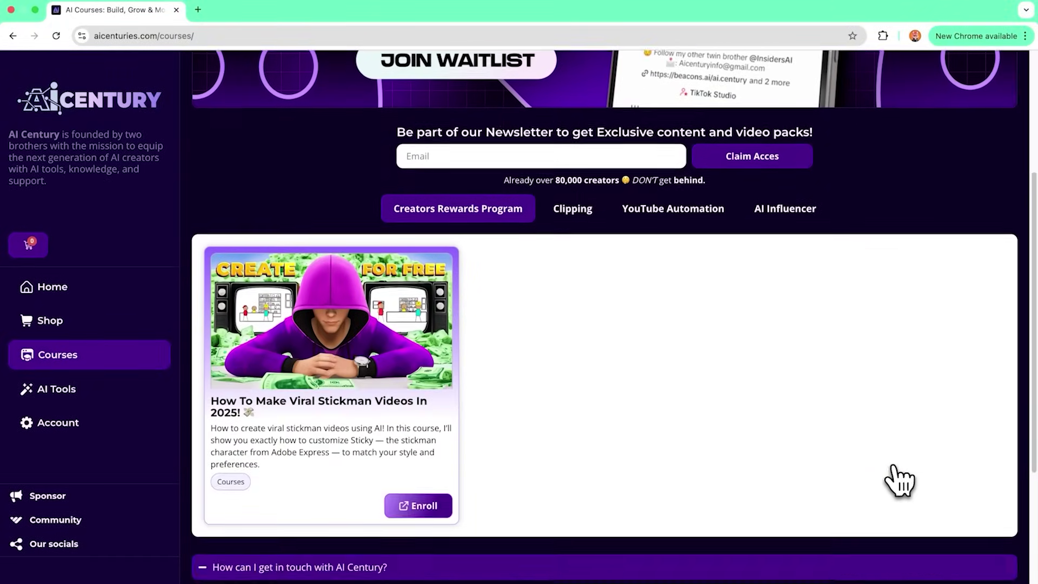